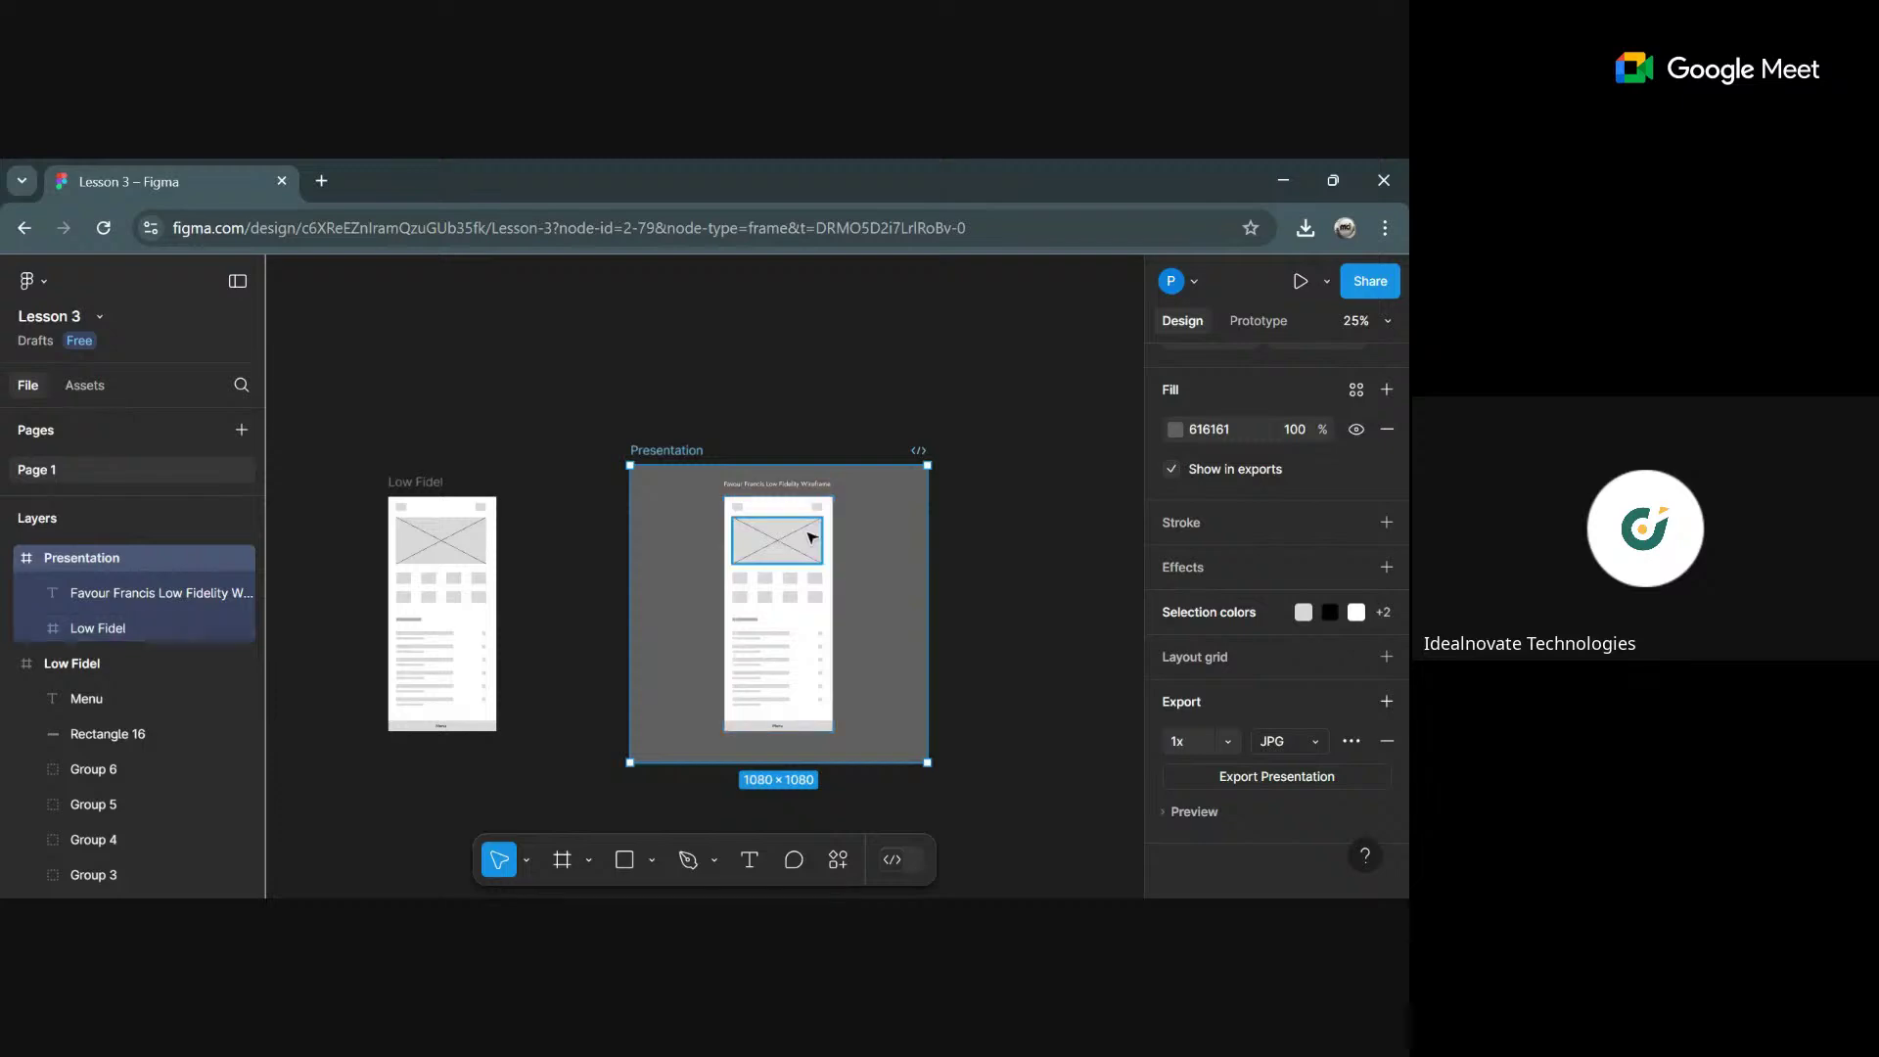
Undo the recent edits to the title text in the Presentation frame.
left_click(777, 482)
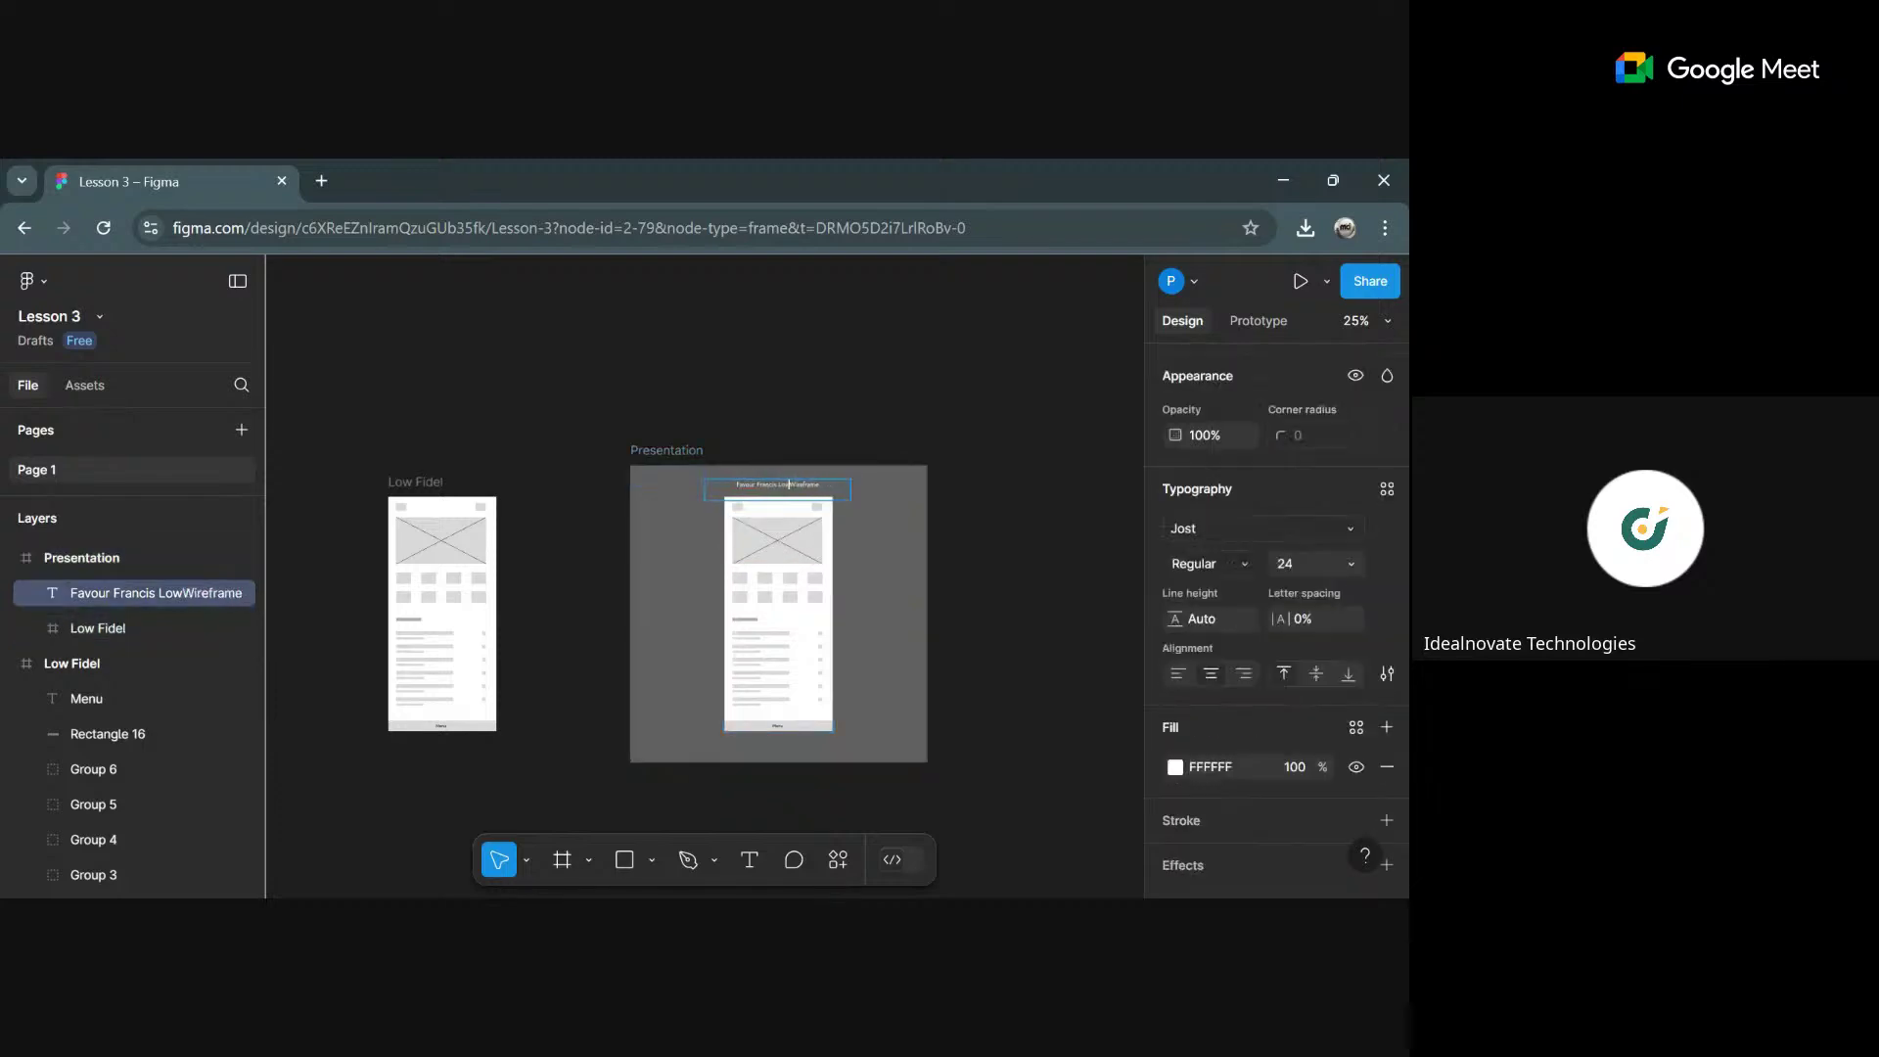
key("ctrl+z")
key("ctrl+z")
key("ctrl+z")
key("ctrl+z")
key("ctrl+z")
key("ctrl+z")
key("ctrl+z")
key("ctrl+z")
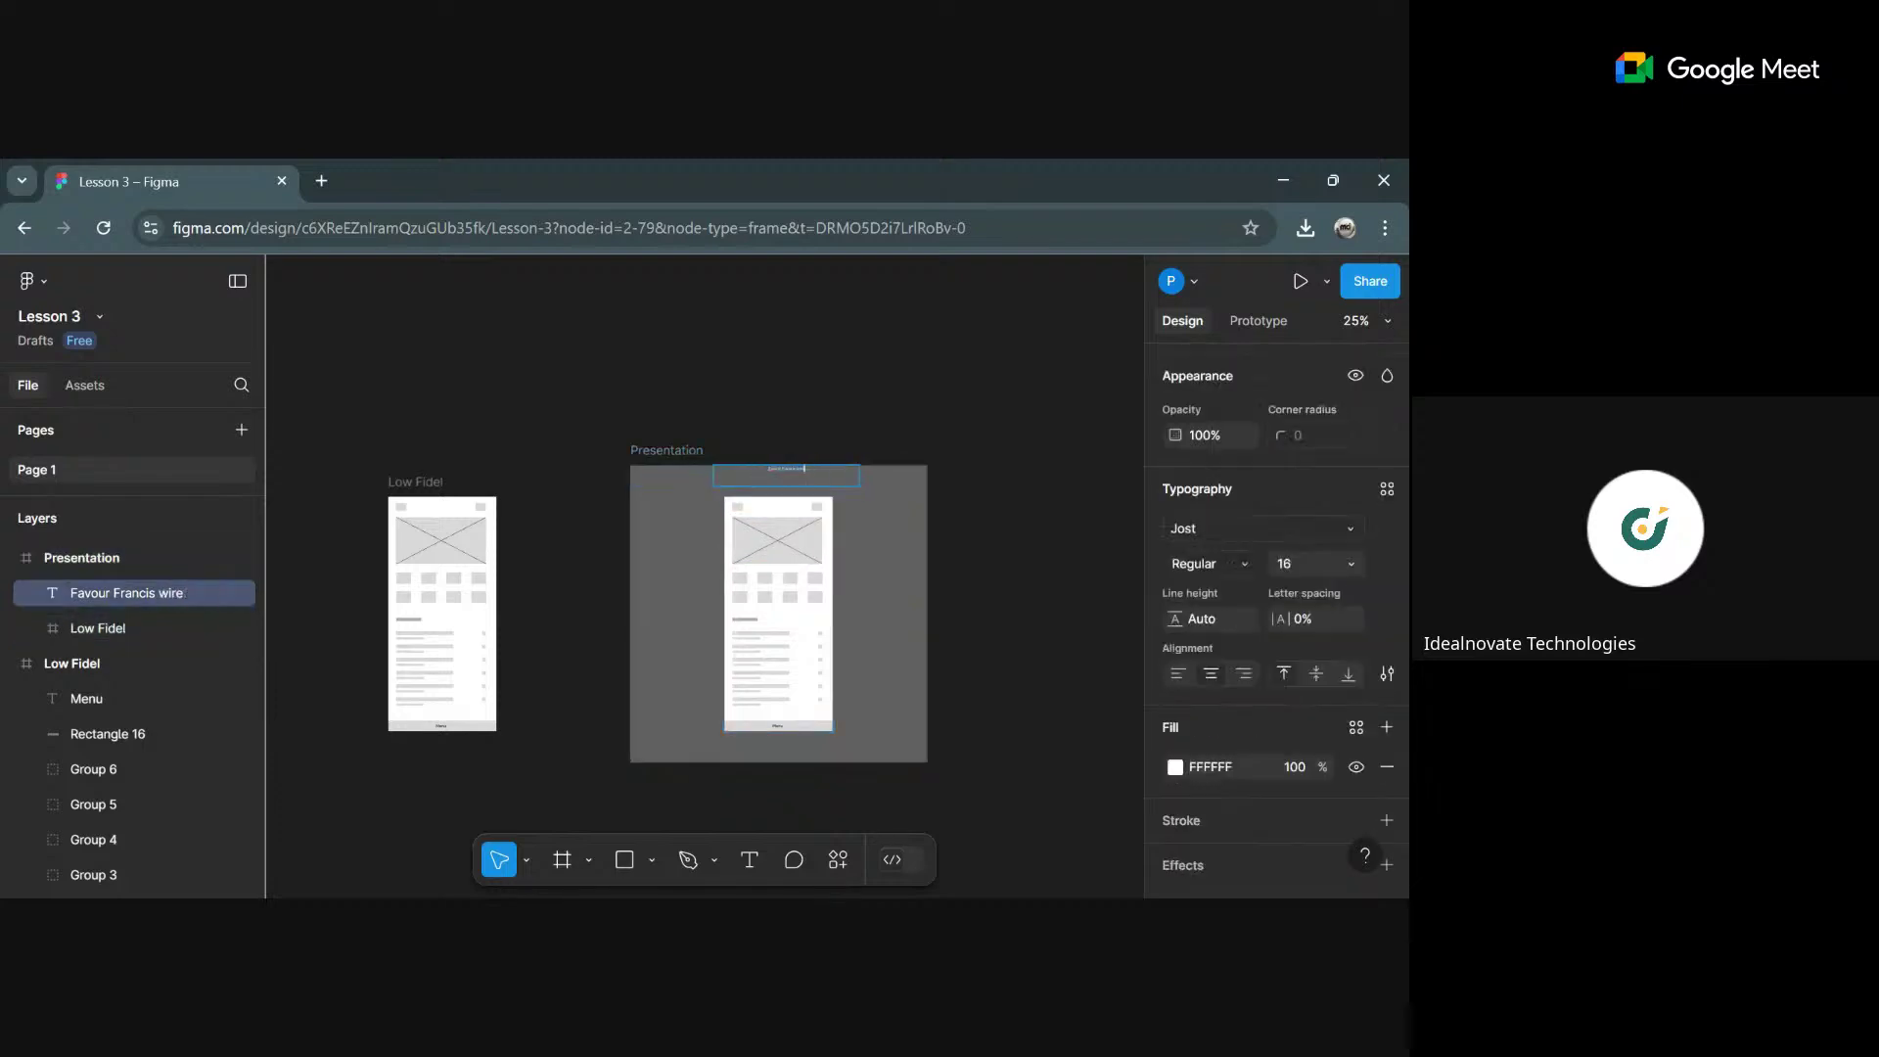
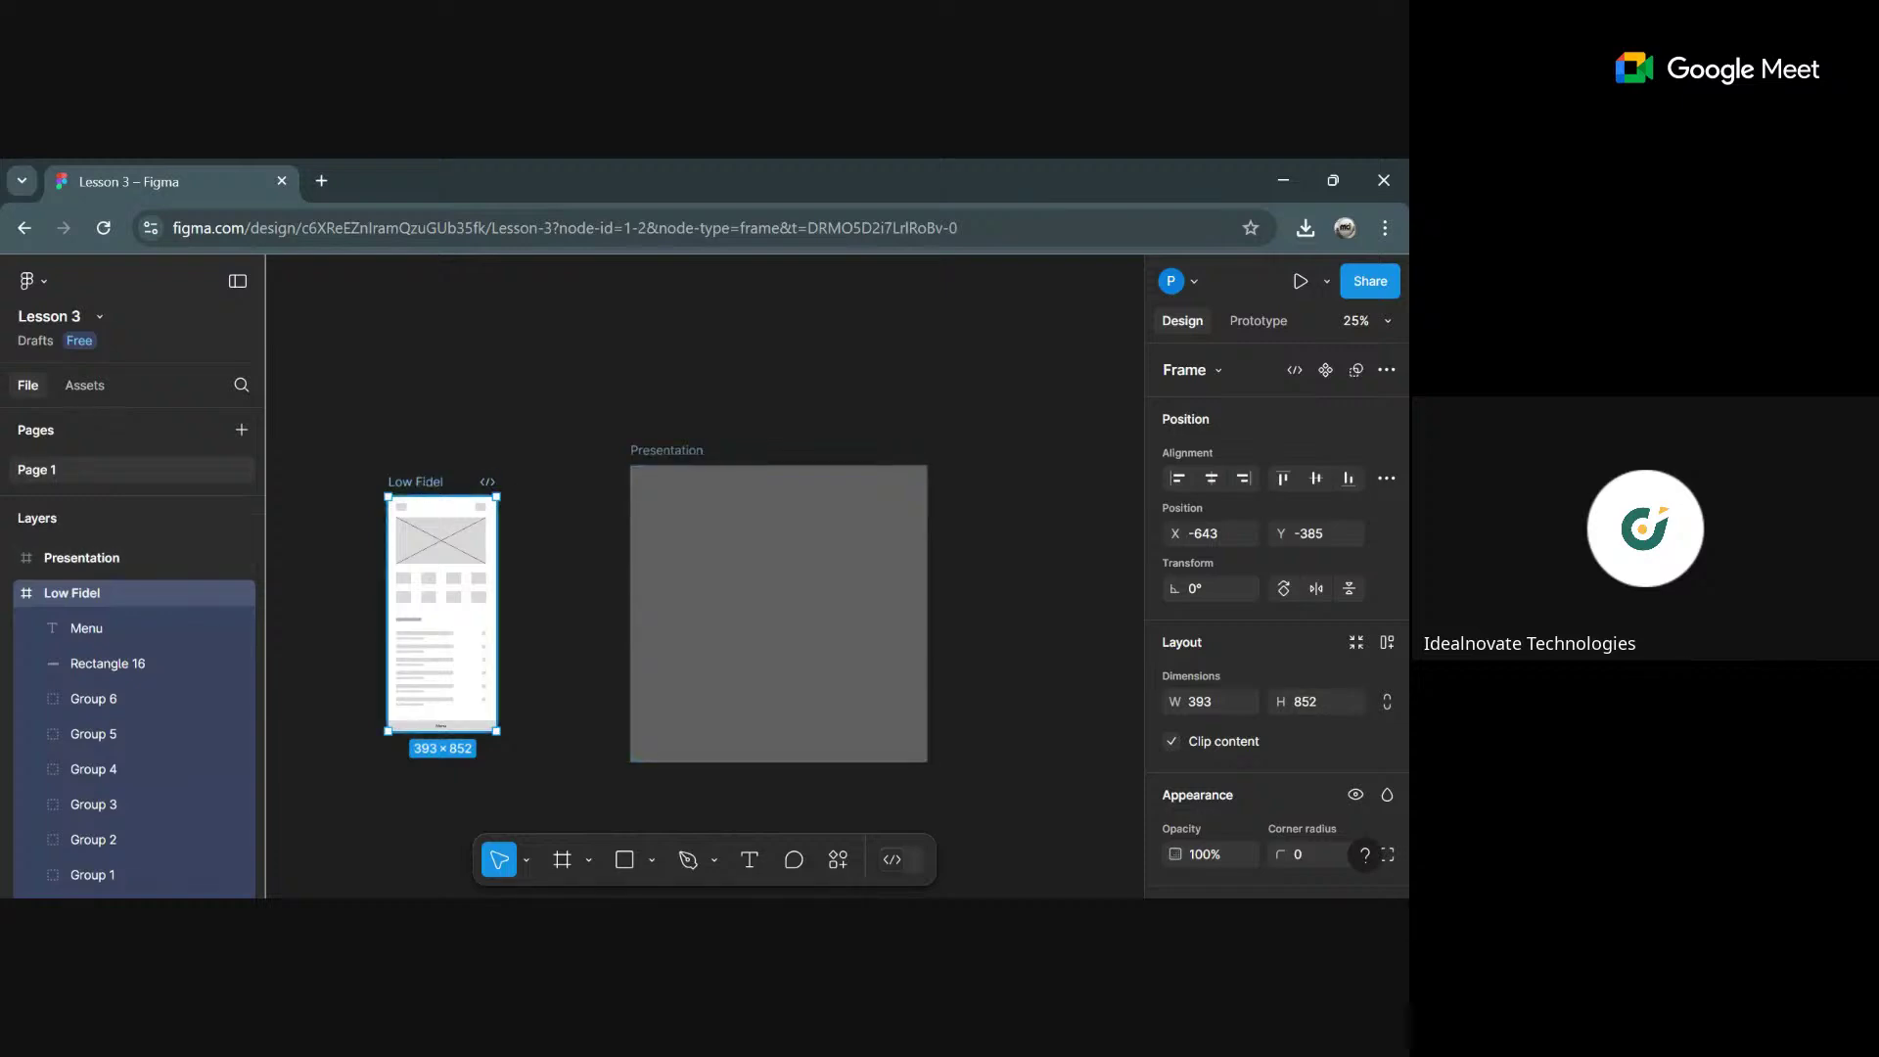
left_click_drag(427, 487, 767, 495)
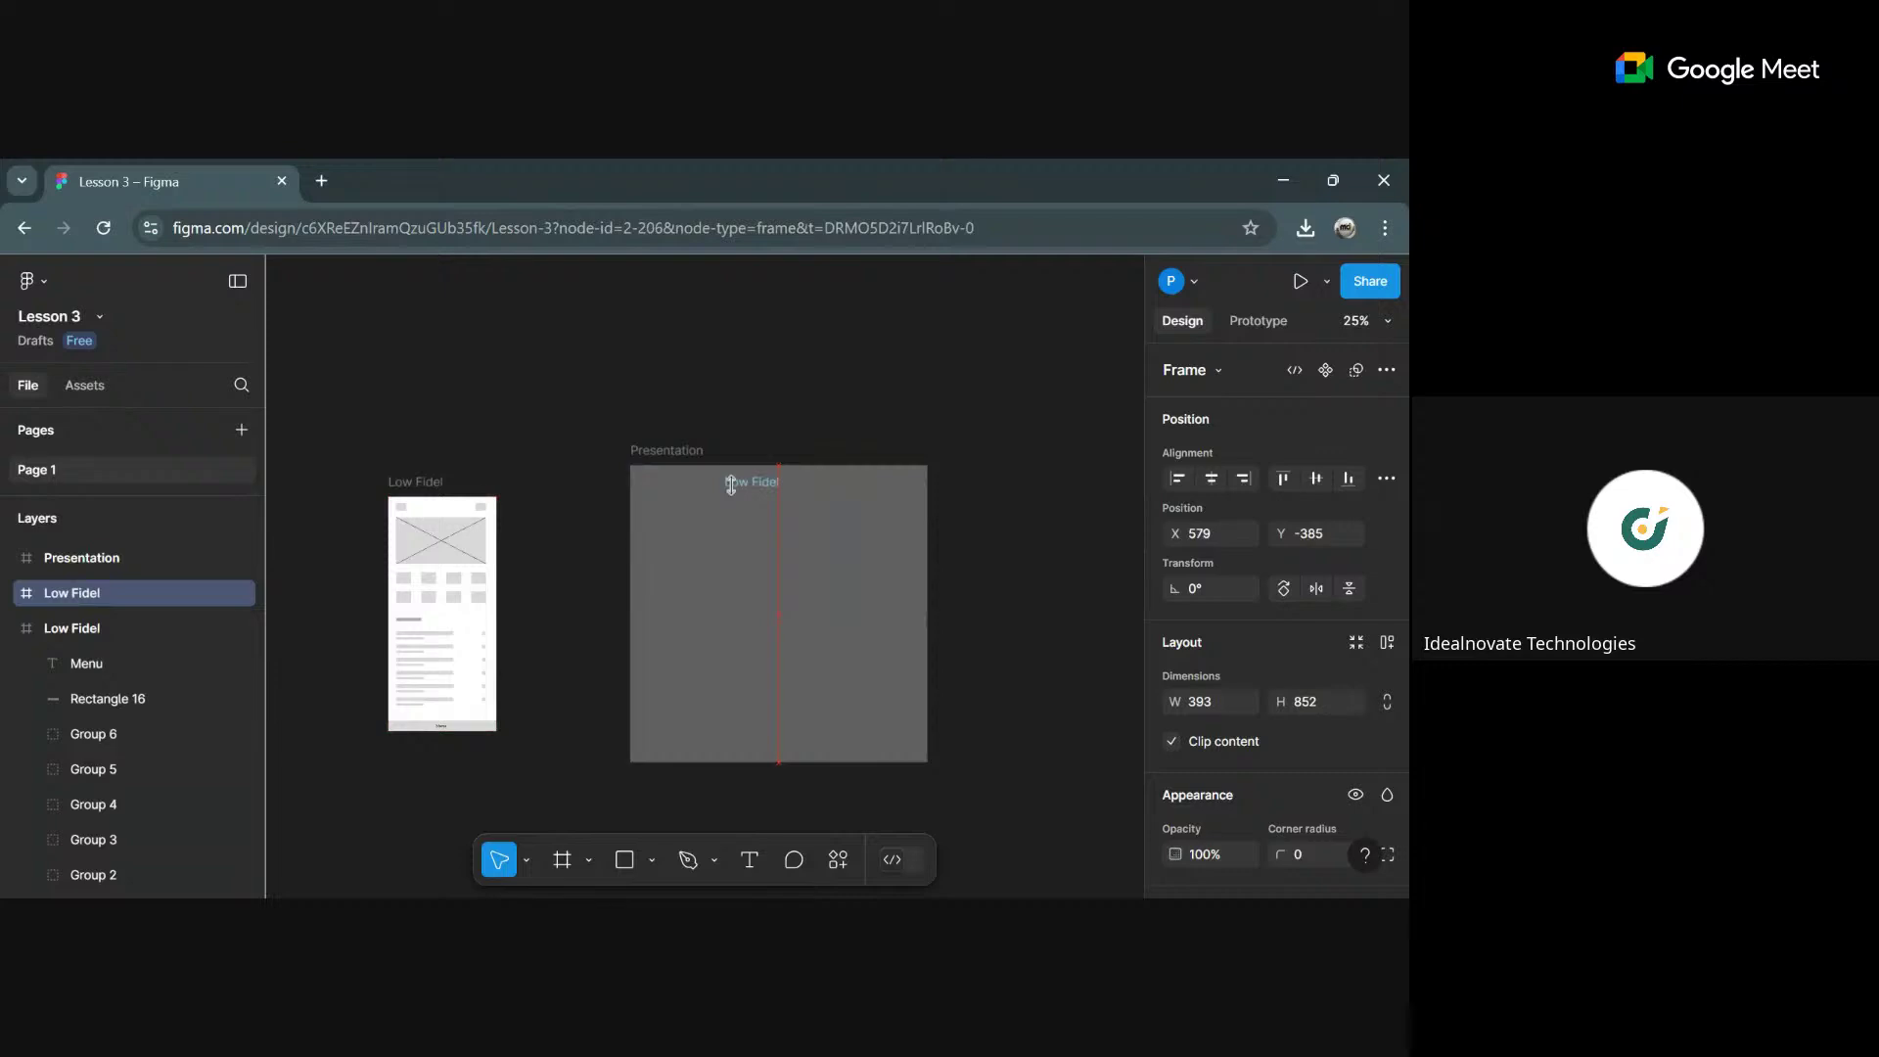
left_click(427, 490)
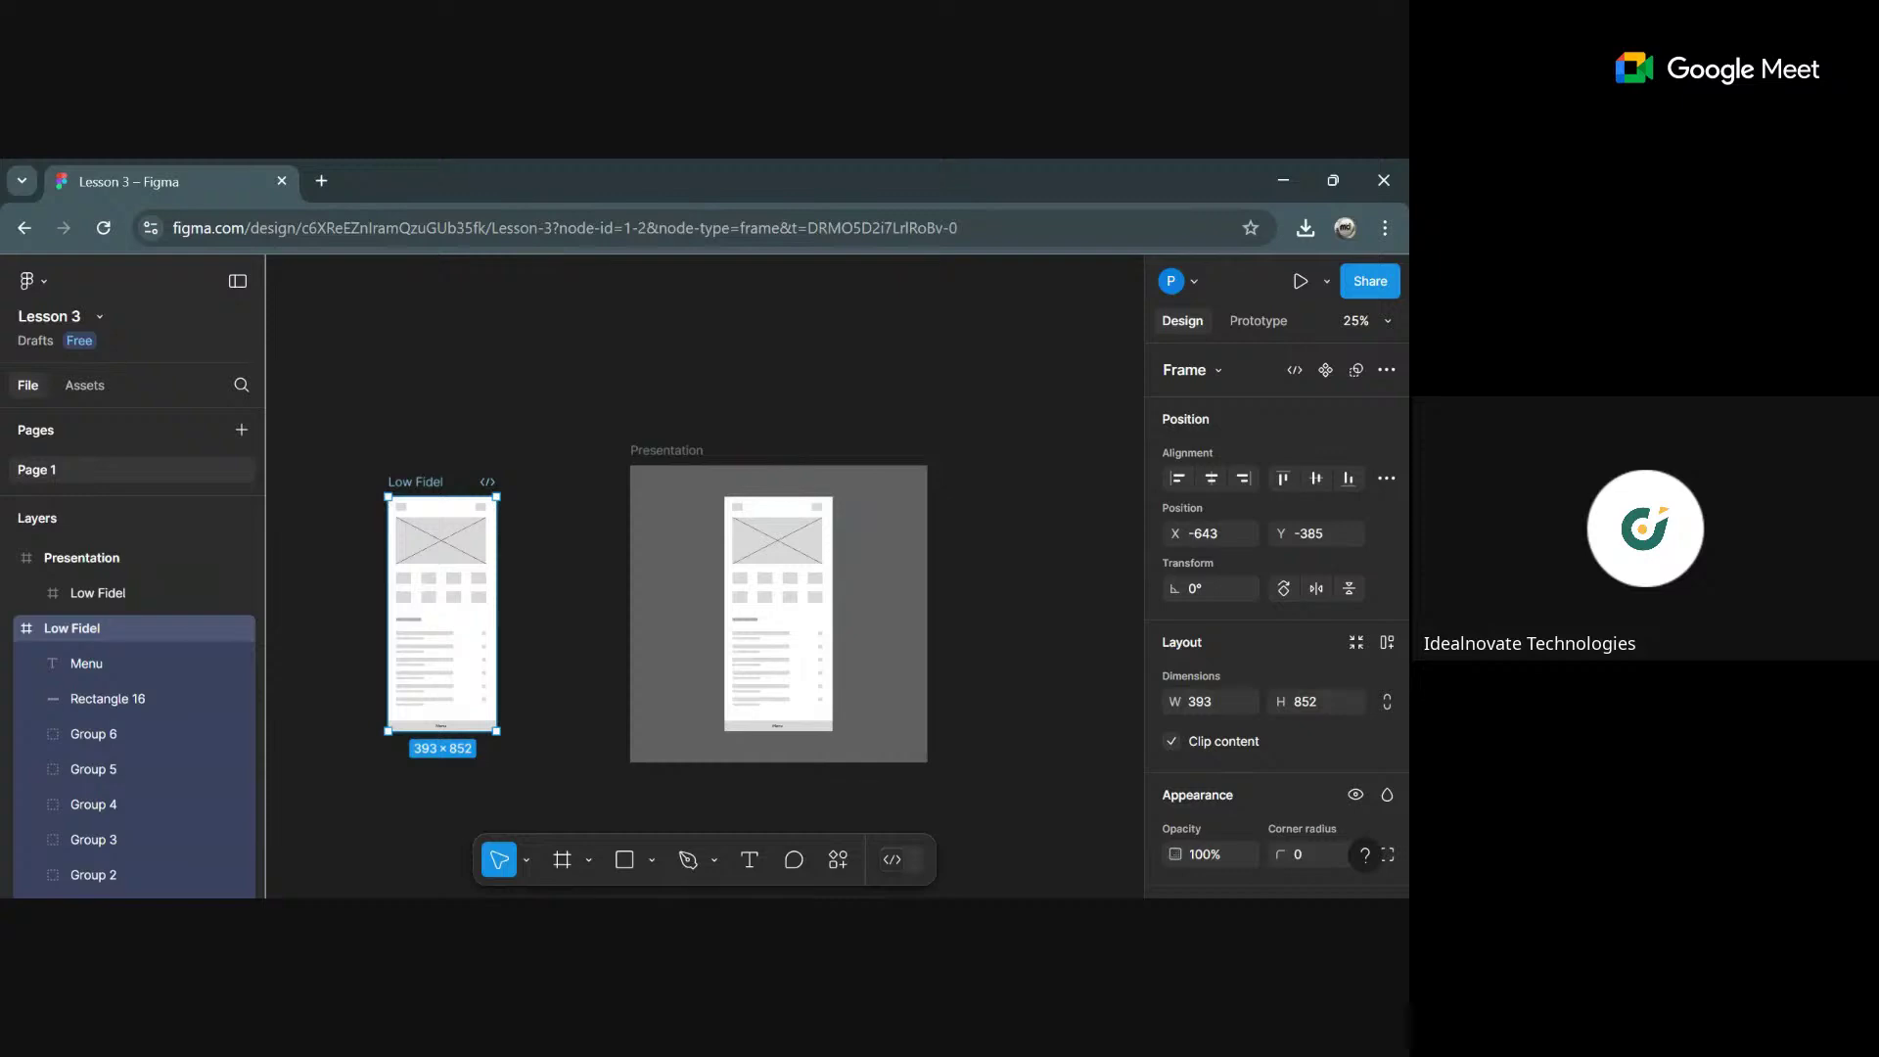
left_click(793, 518)
key("Delete")
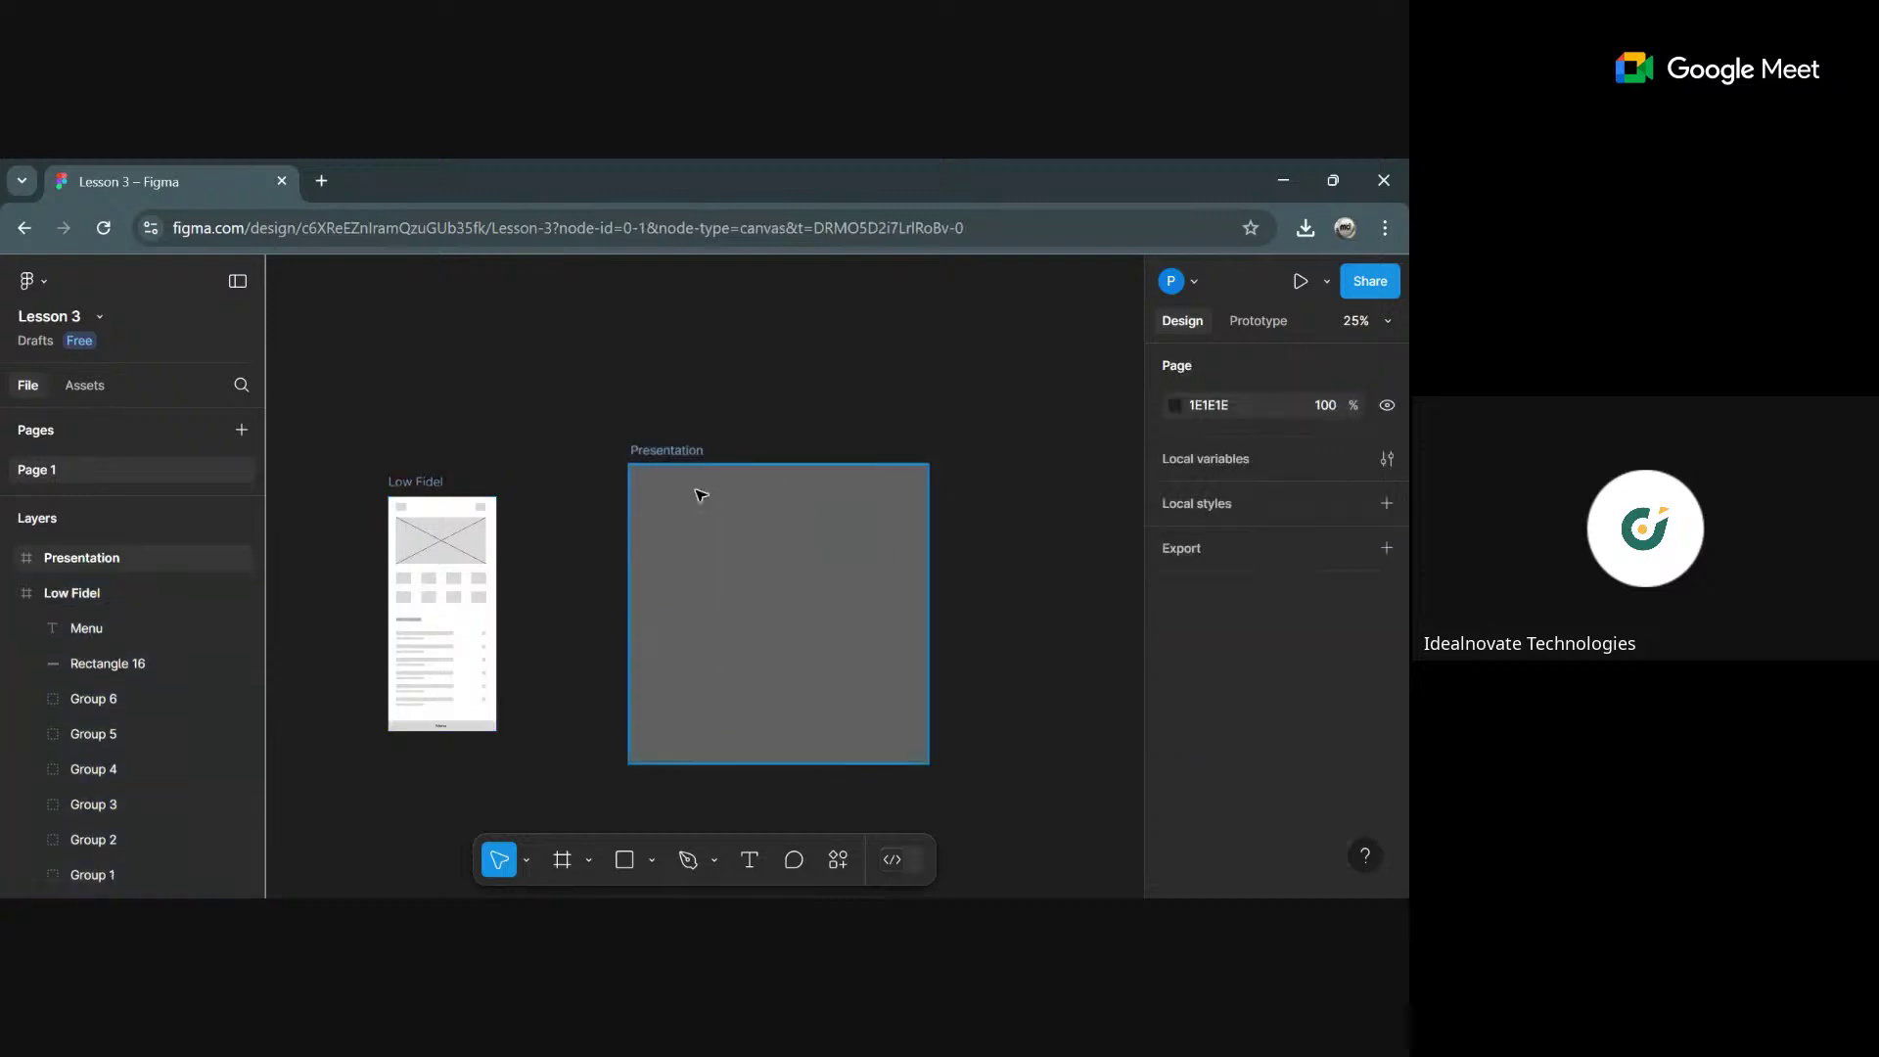
Duplicate the Low Fidel frame and place the copy centred inside the Presentation frame at X 343, Y 114.
left_click(427, 491)
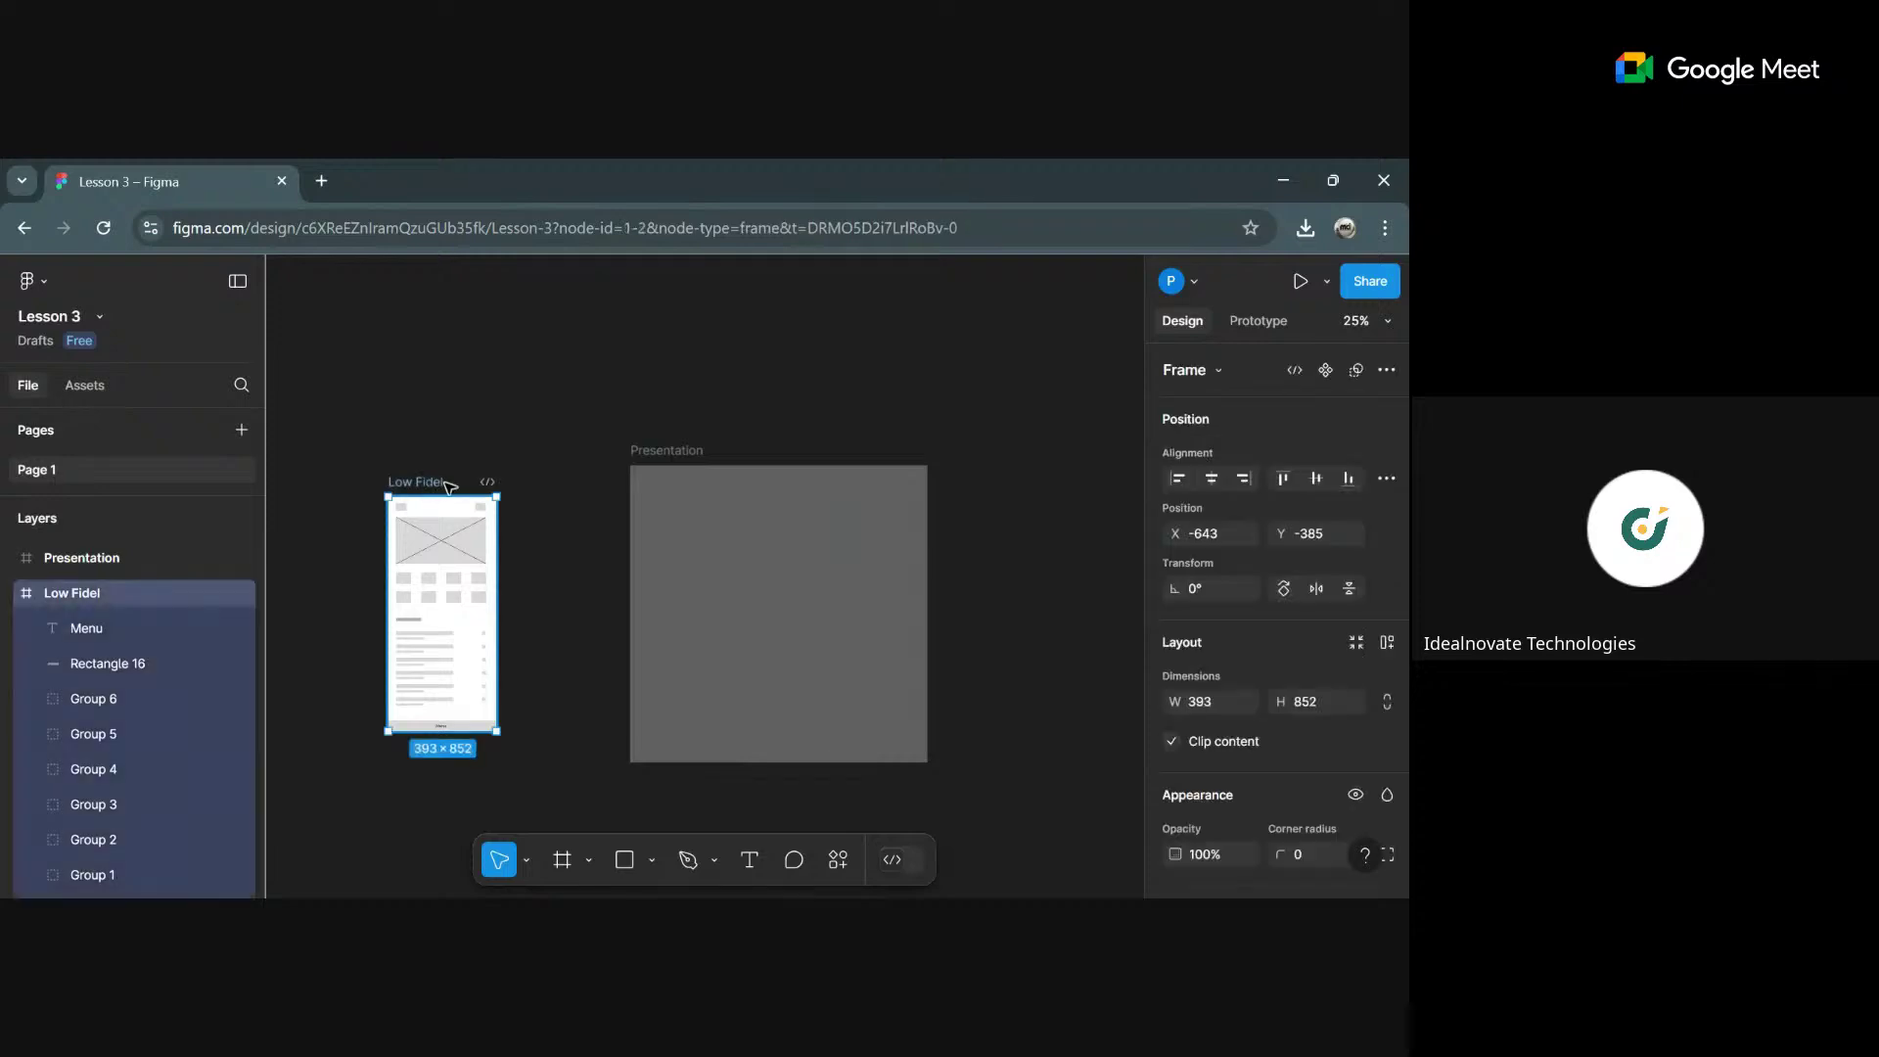
key("ctrl+d")
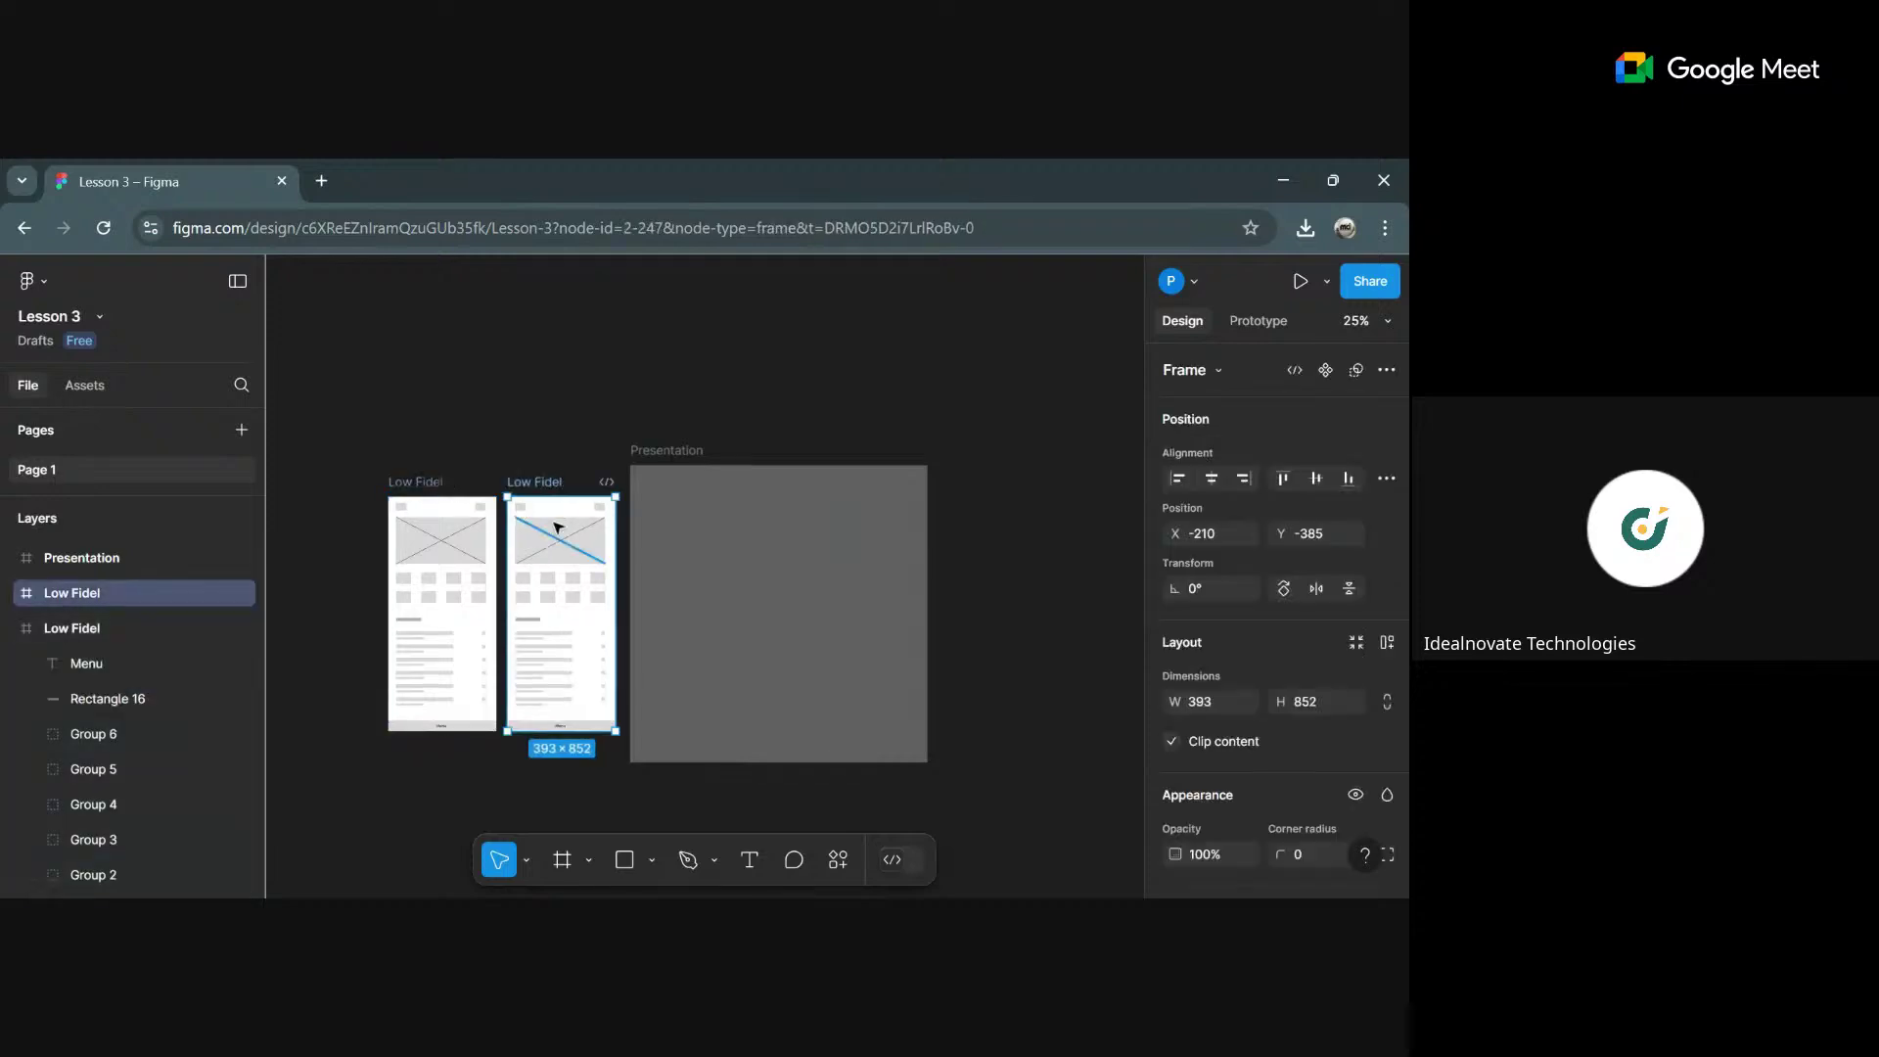
left_click_drag(532, 481, 755, 489)
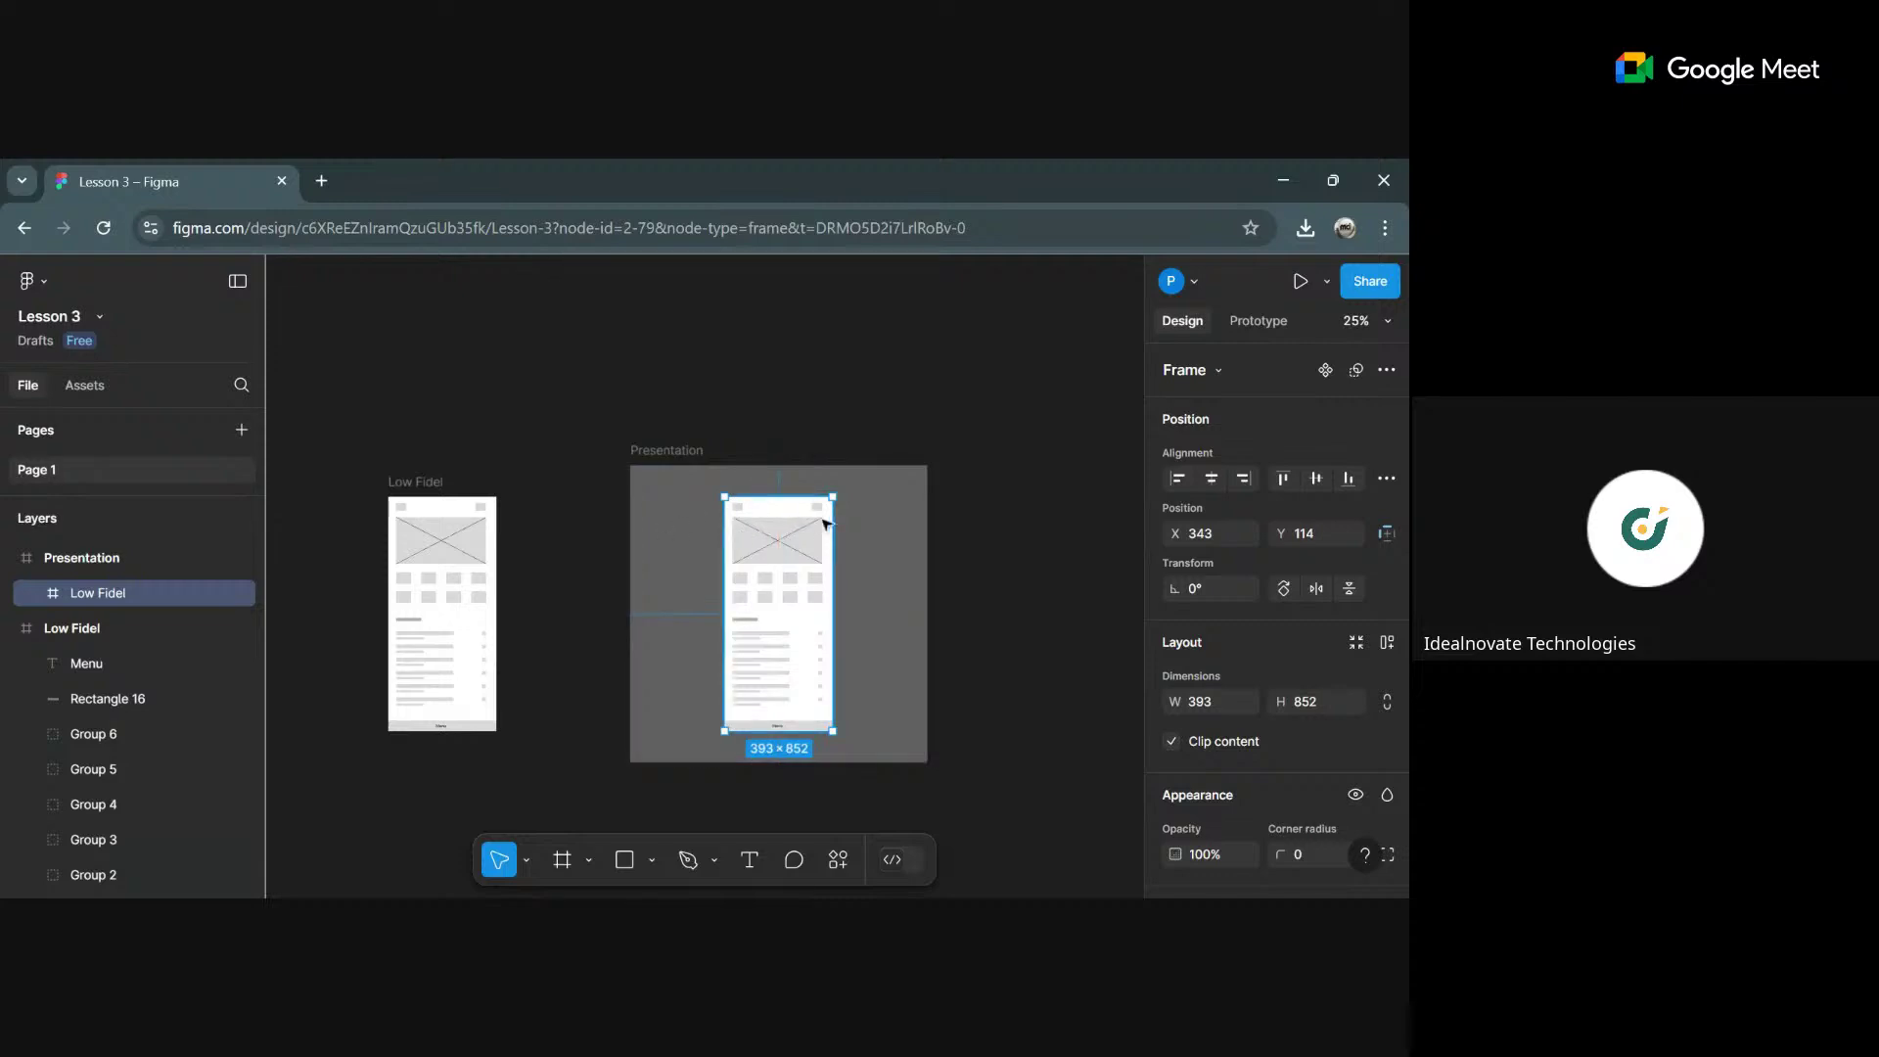
left_click_drag(794, 509, 792, 510)
Add a text box about 420 × 71 above the wireframe copy, containing the designer's full name followed by "Wireframe".
left_click(750, 859)
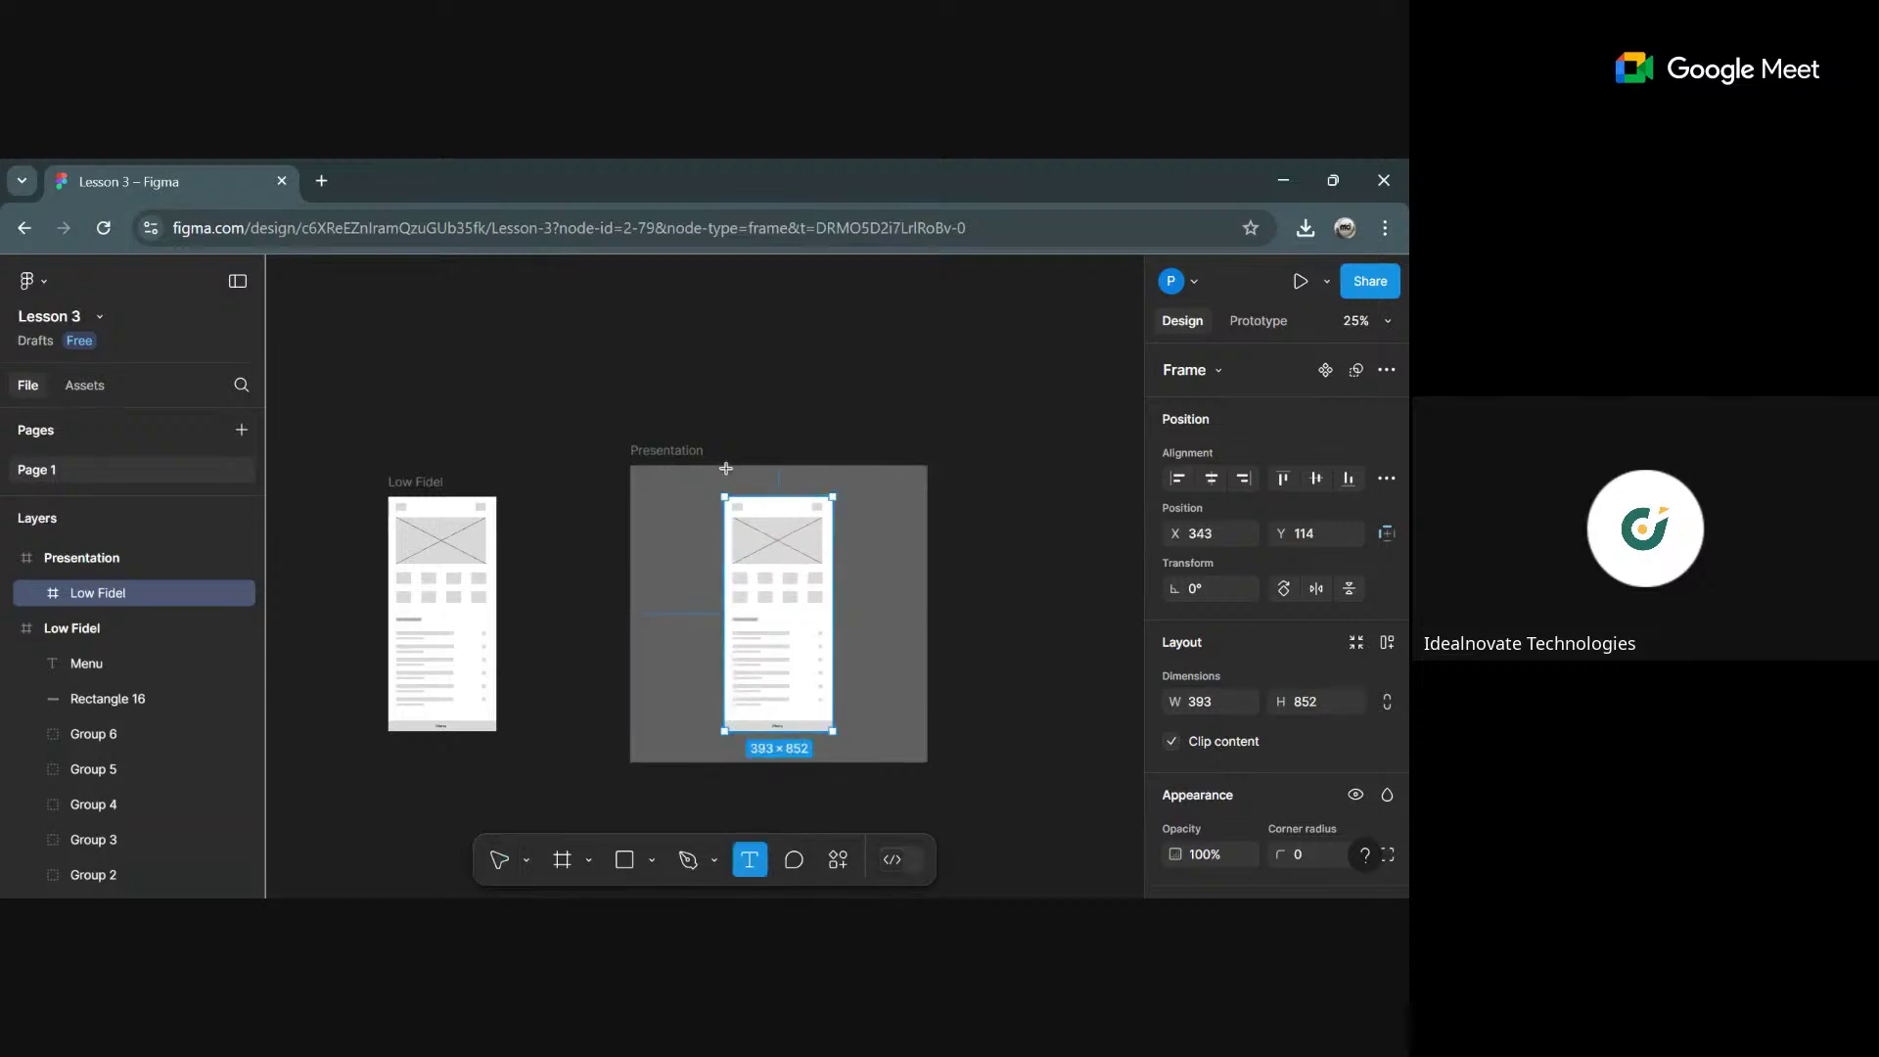
left_click_drag(720, 474, 839, 485)
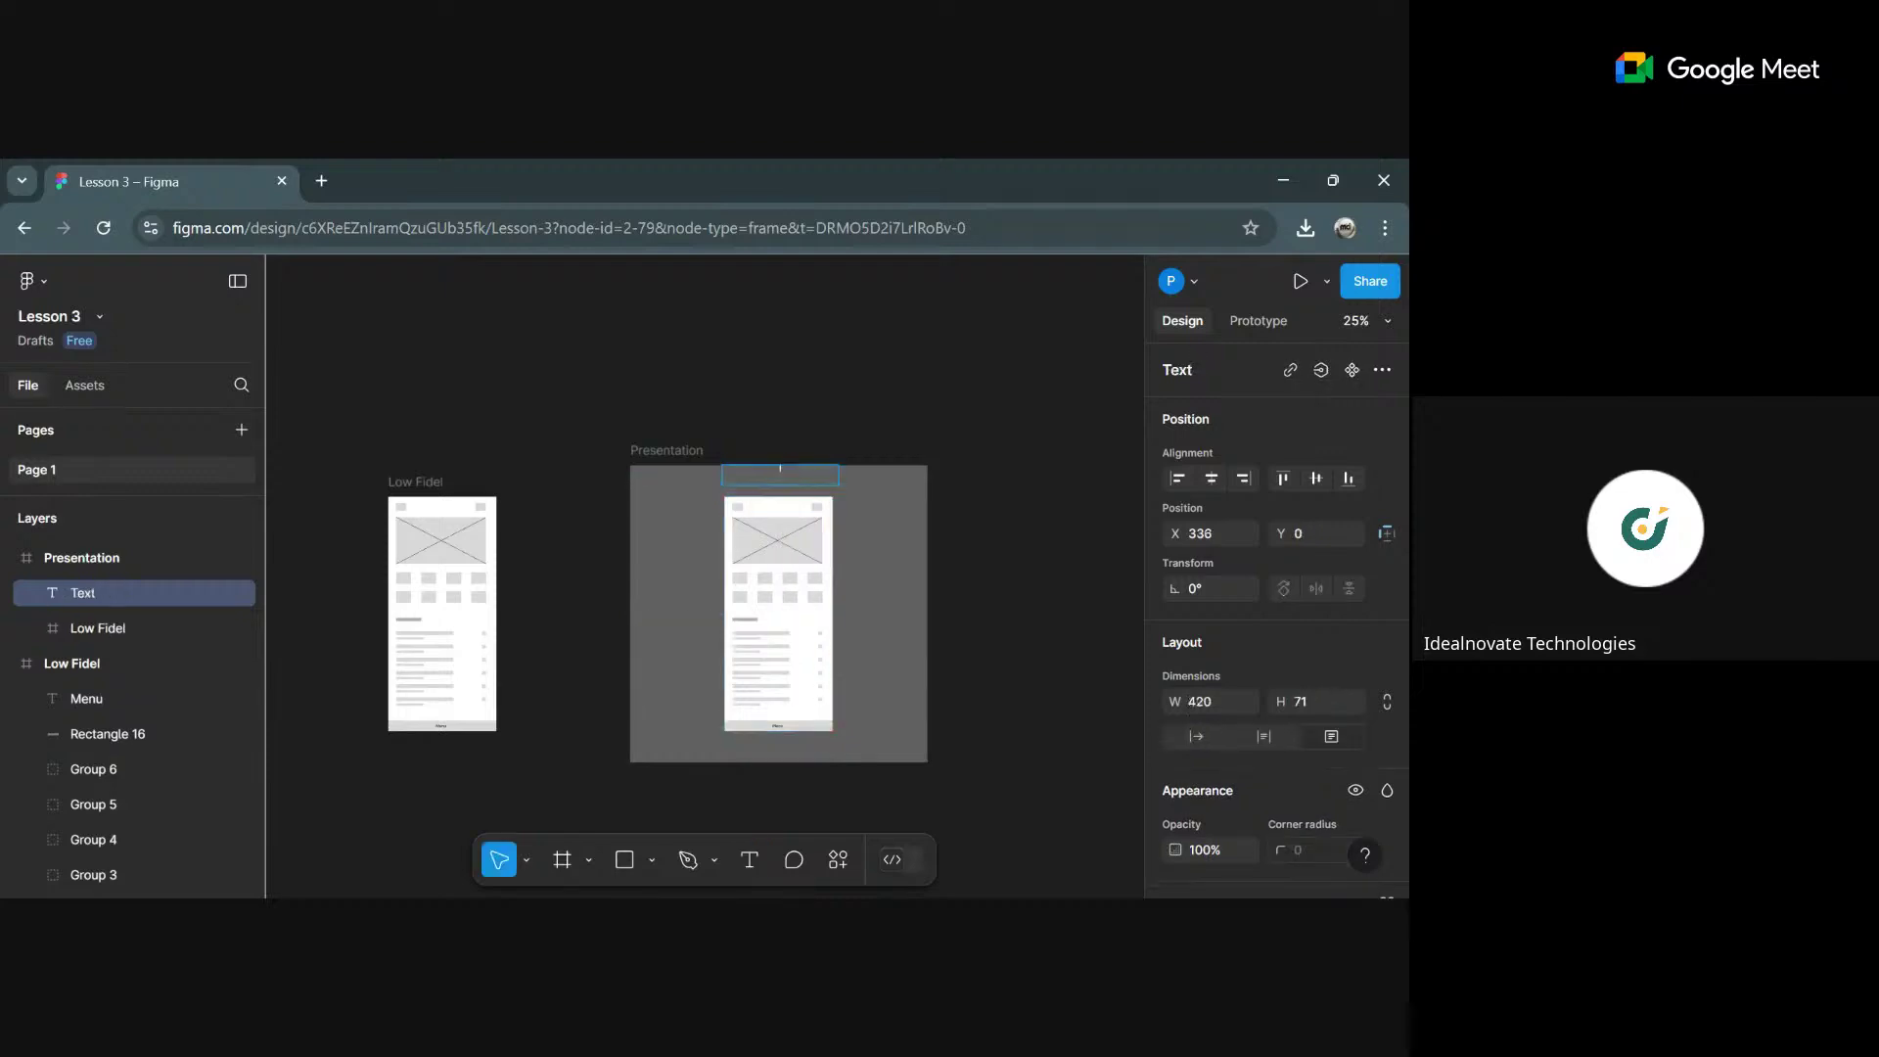
type("F")
type("avour Francis W")
key("ctrl+equal")
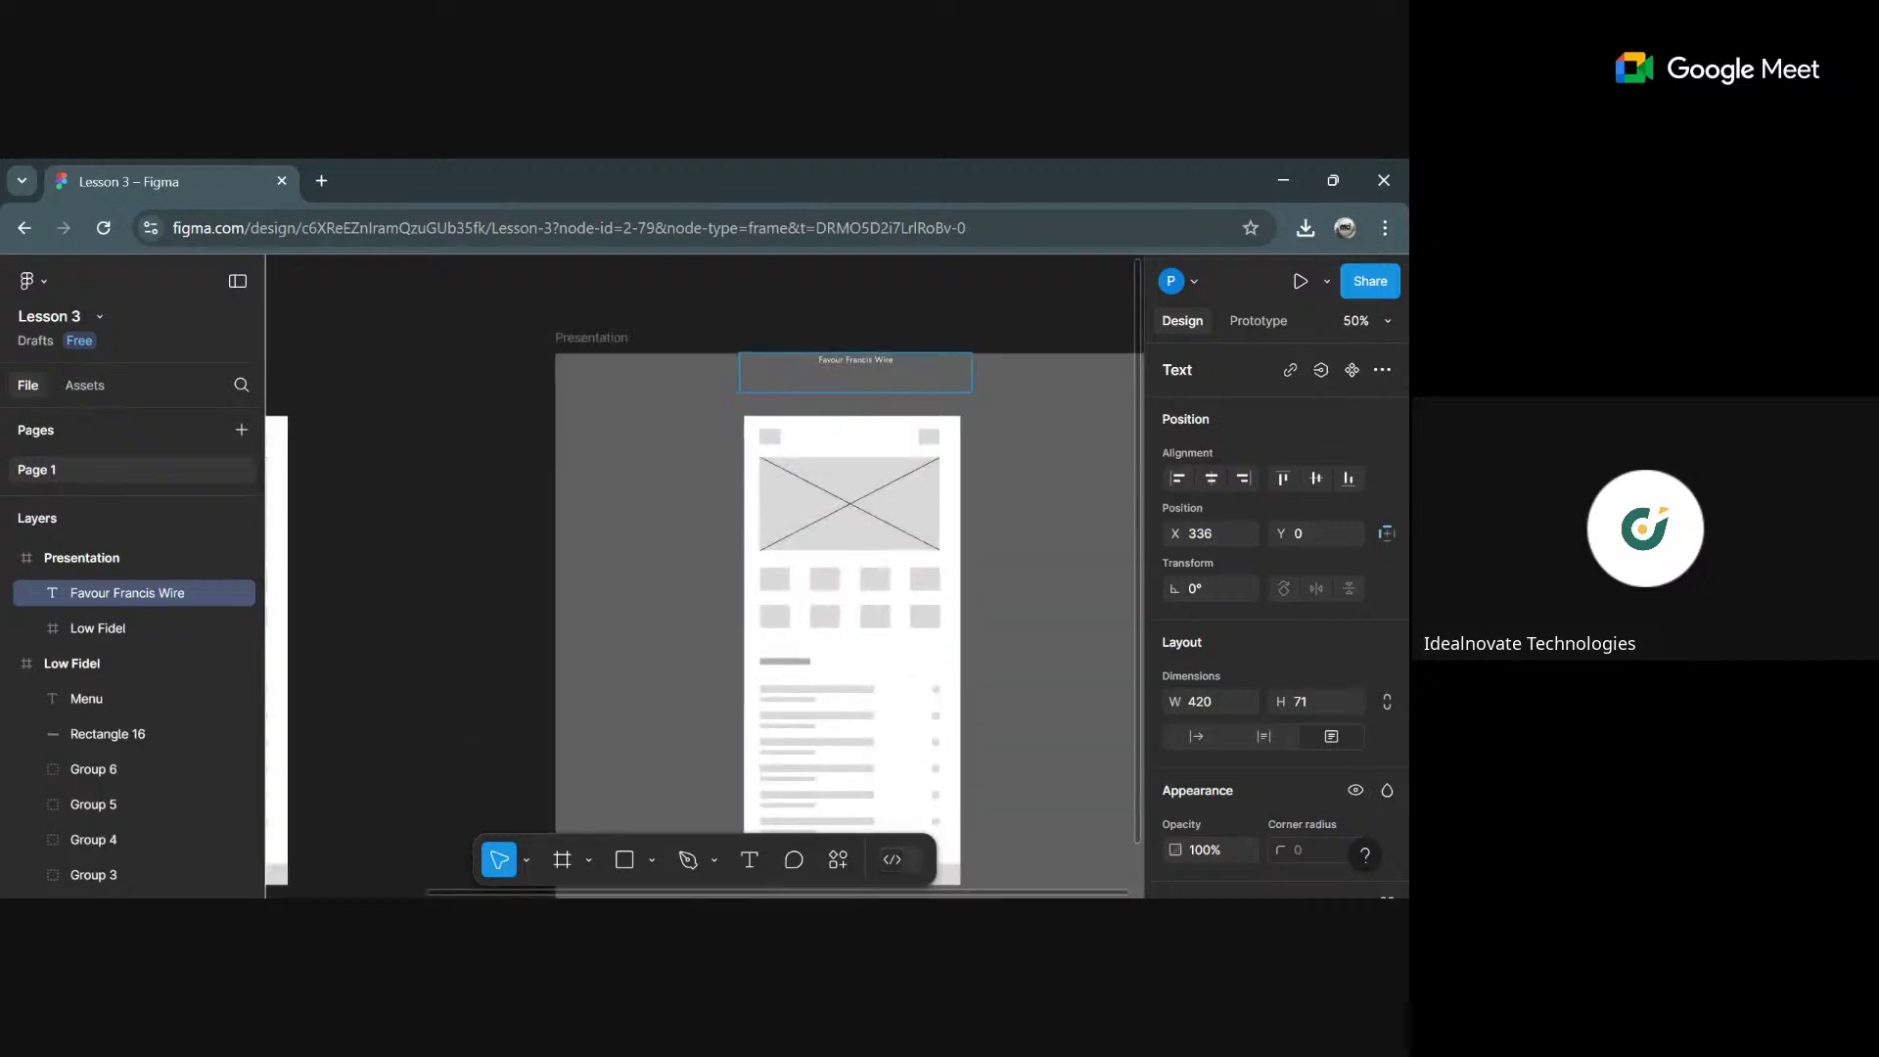
key("ctrl+equal")
key("ctrl+equal")
key("ctrl+minus")
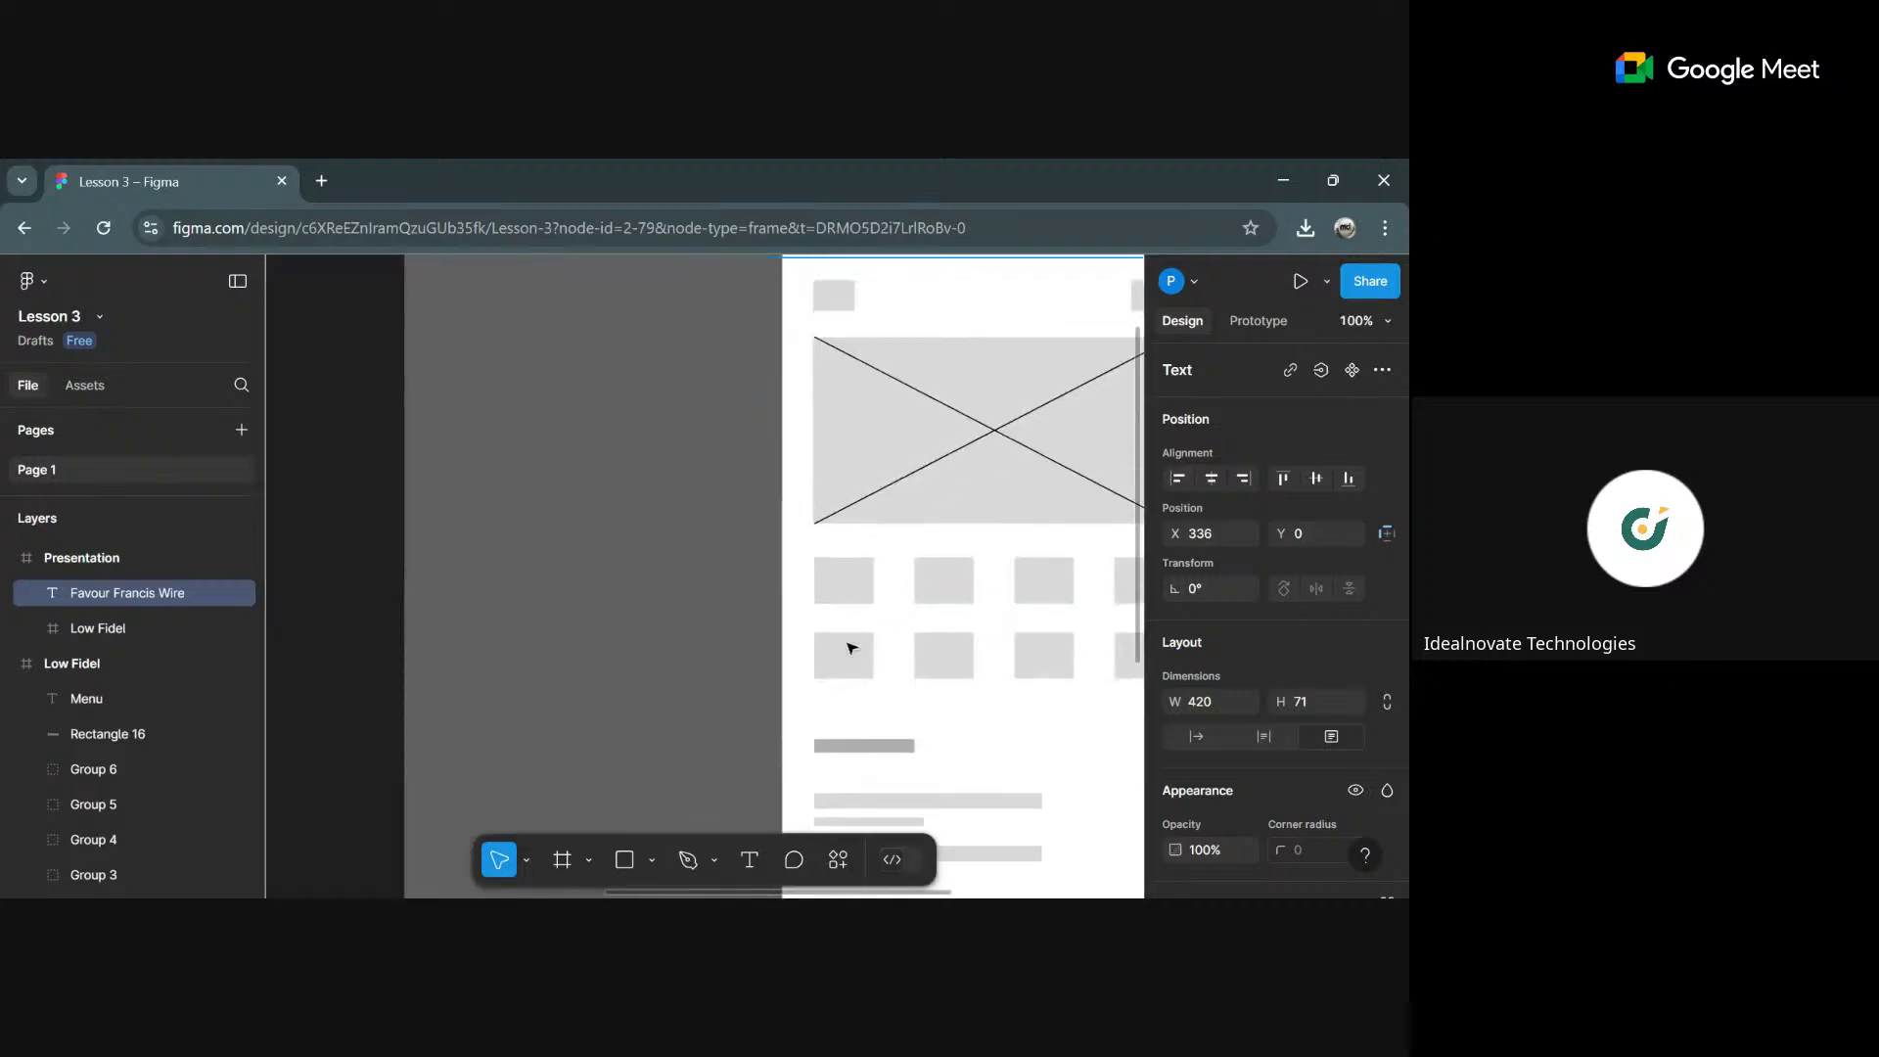
left_click(525, 859)
left_click(554, 780)
key("Return")
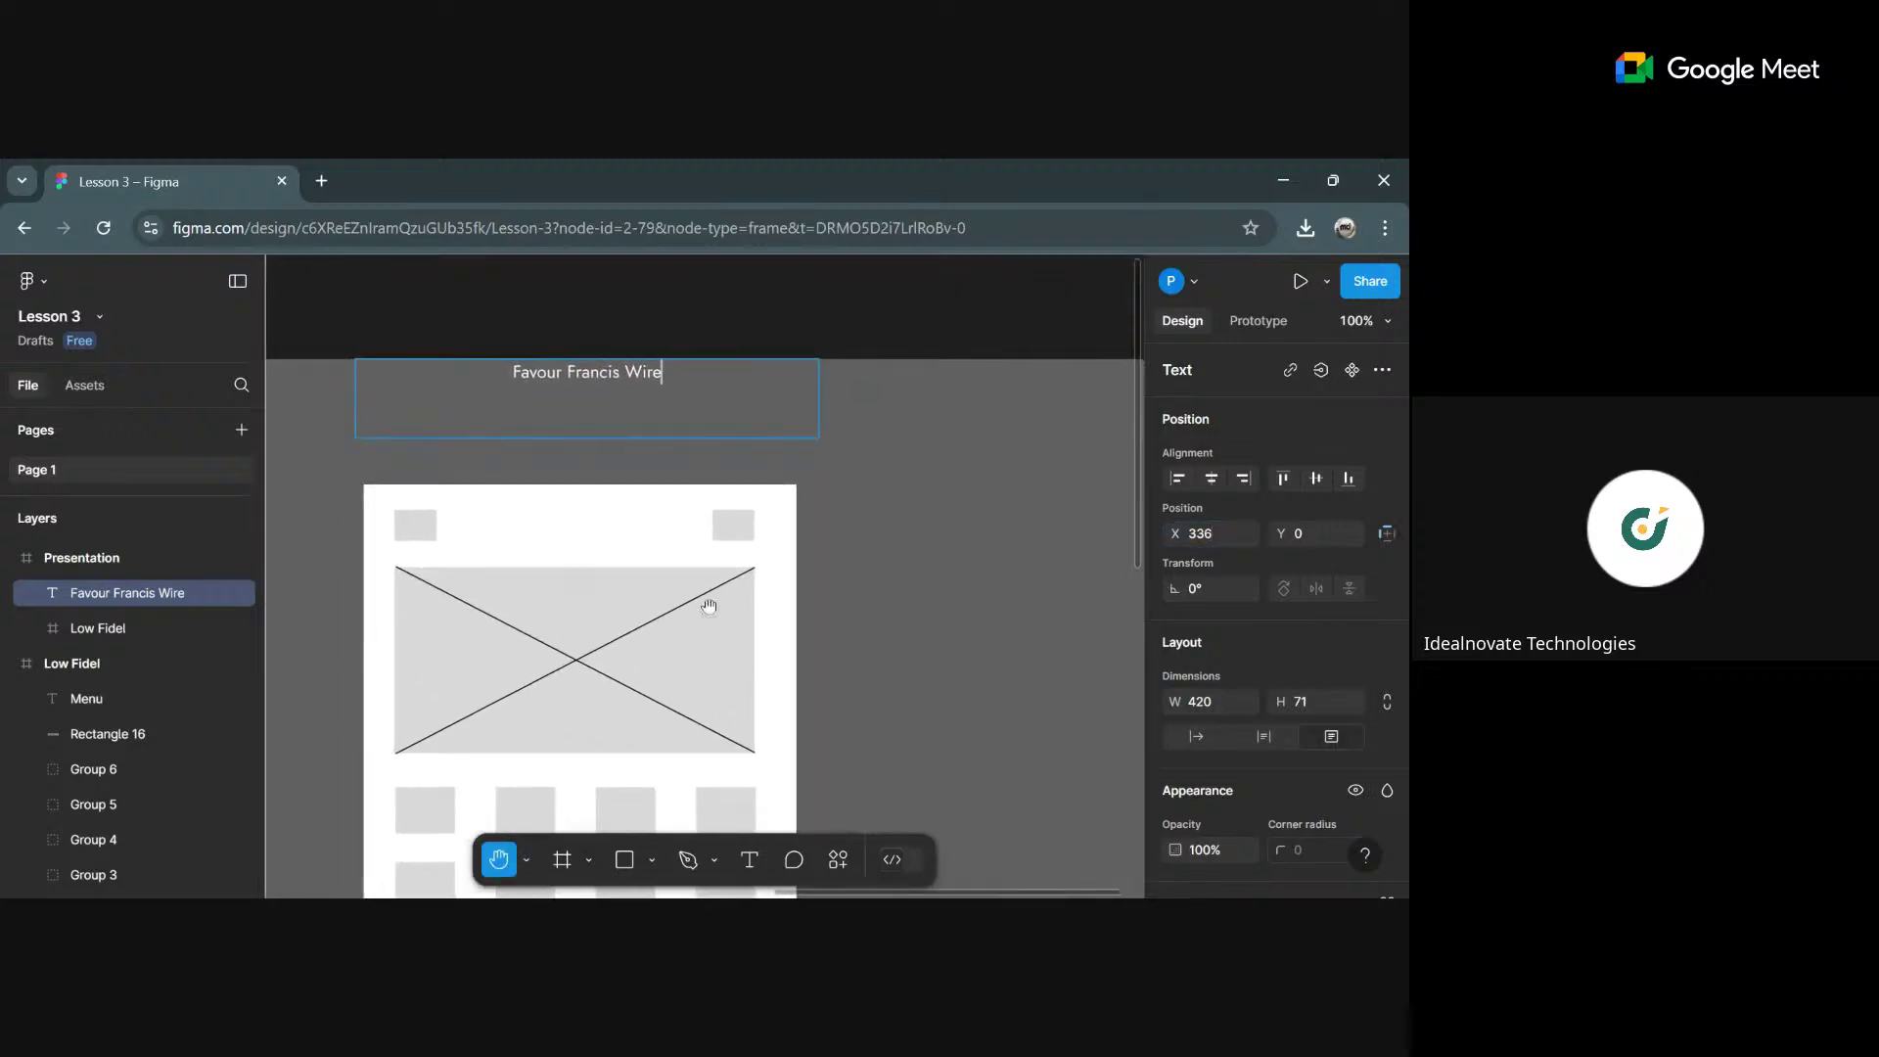
type("fr")
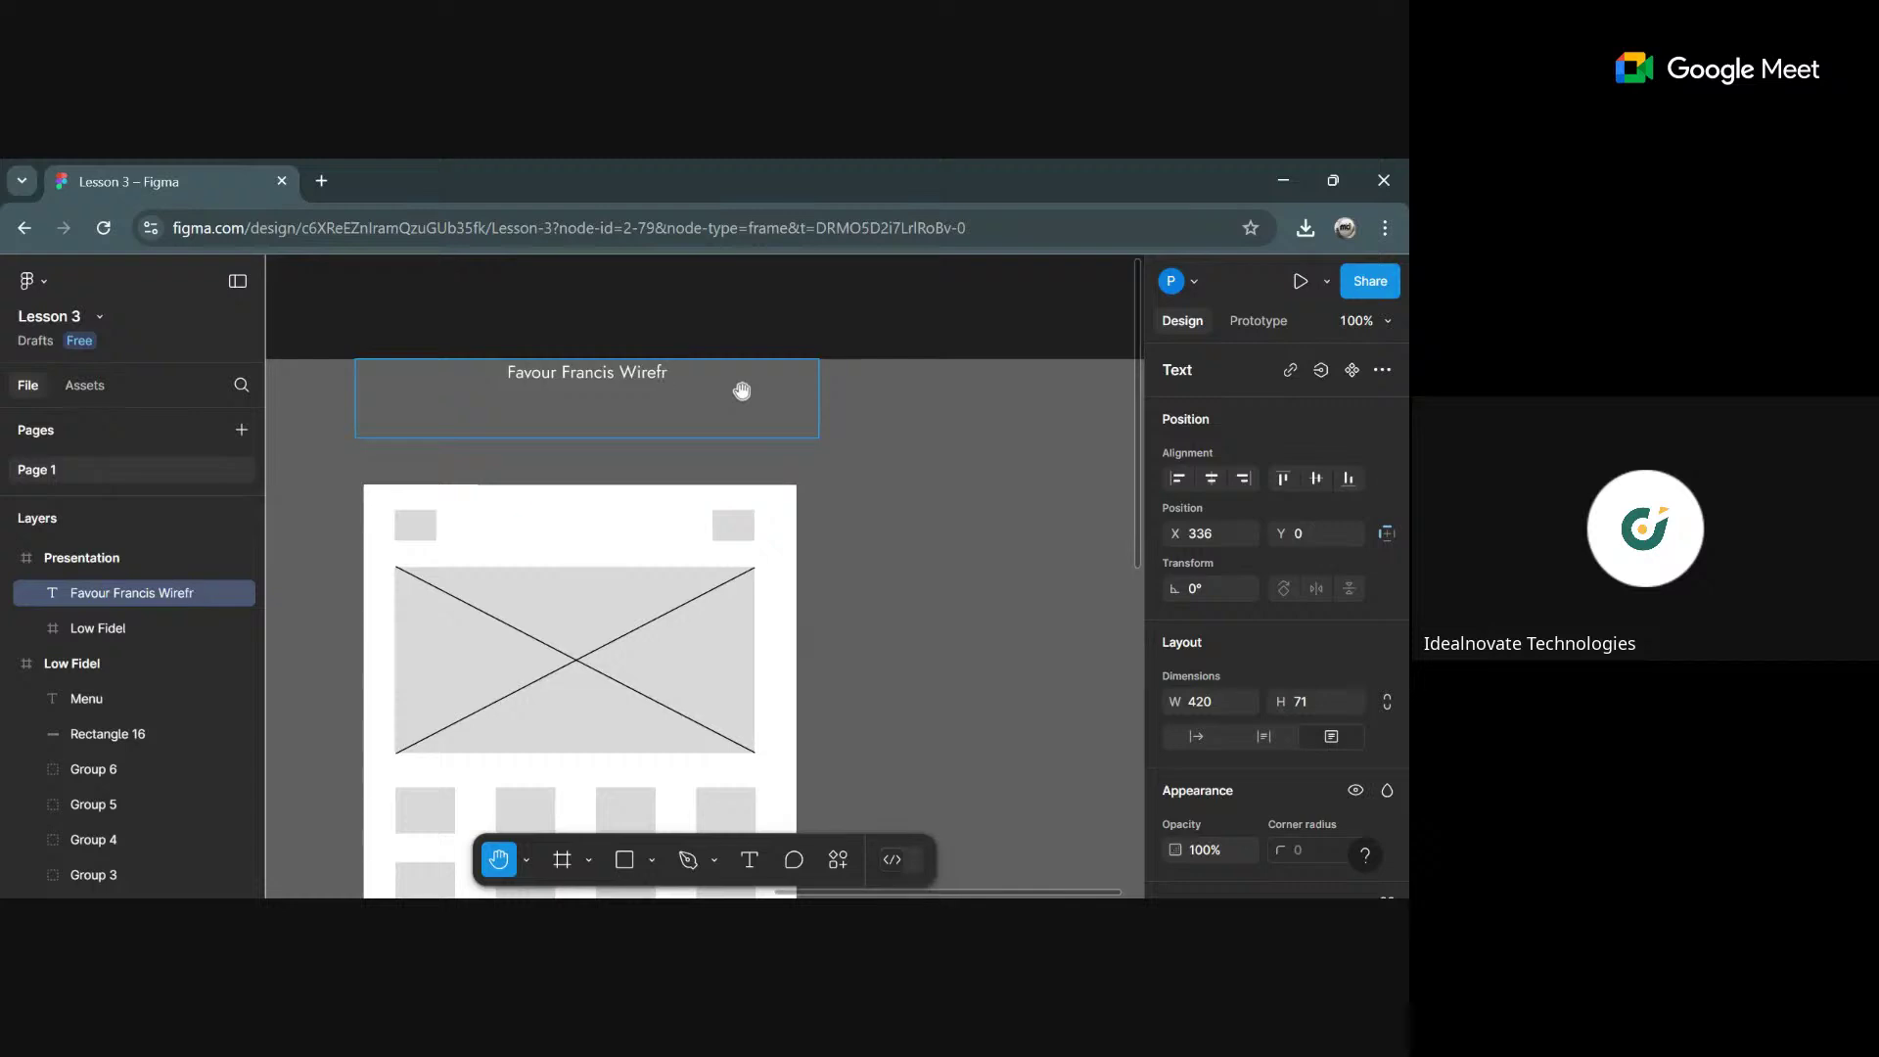
type("ame")
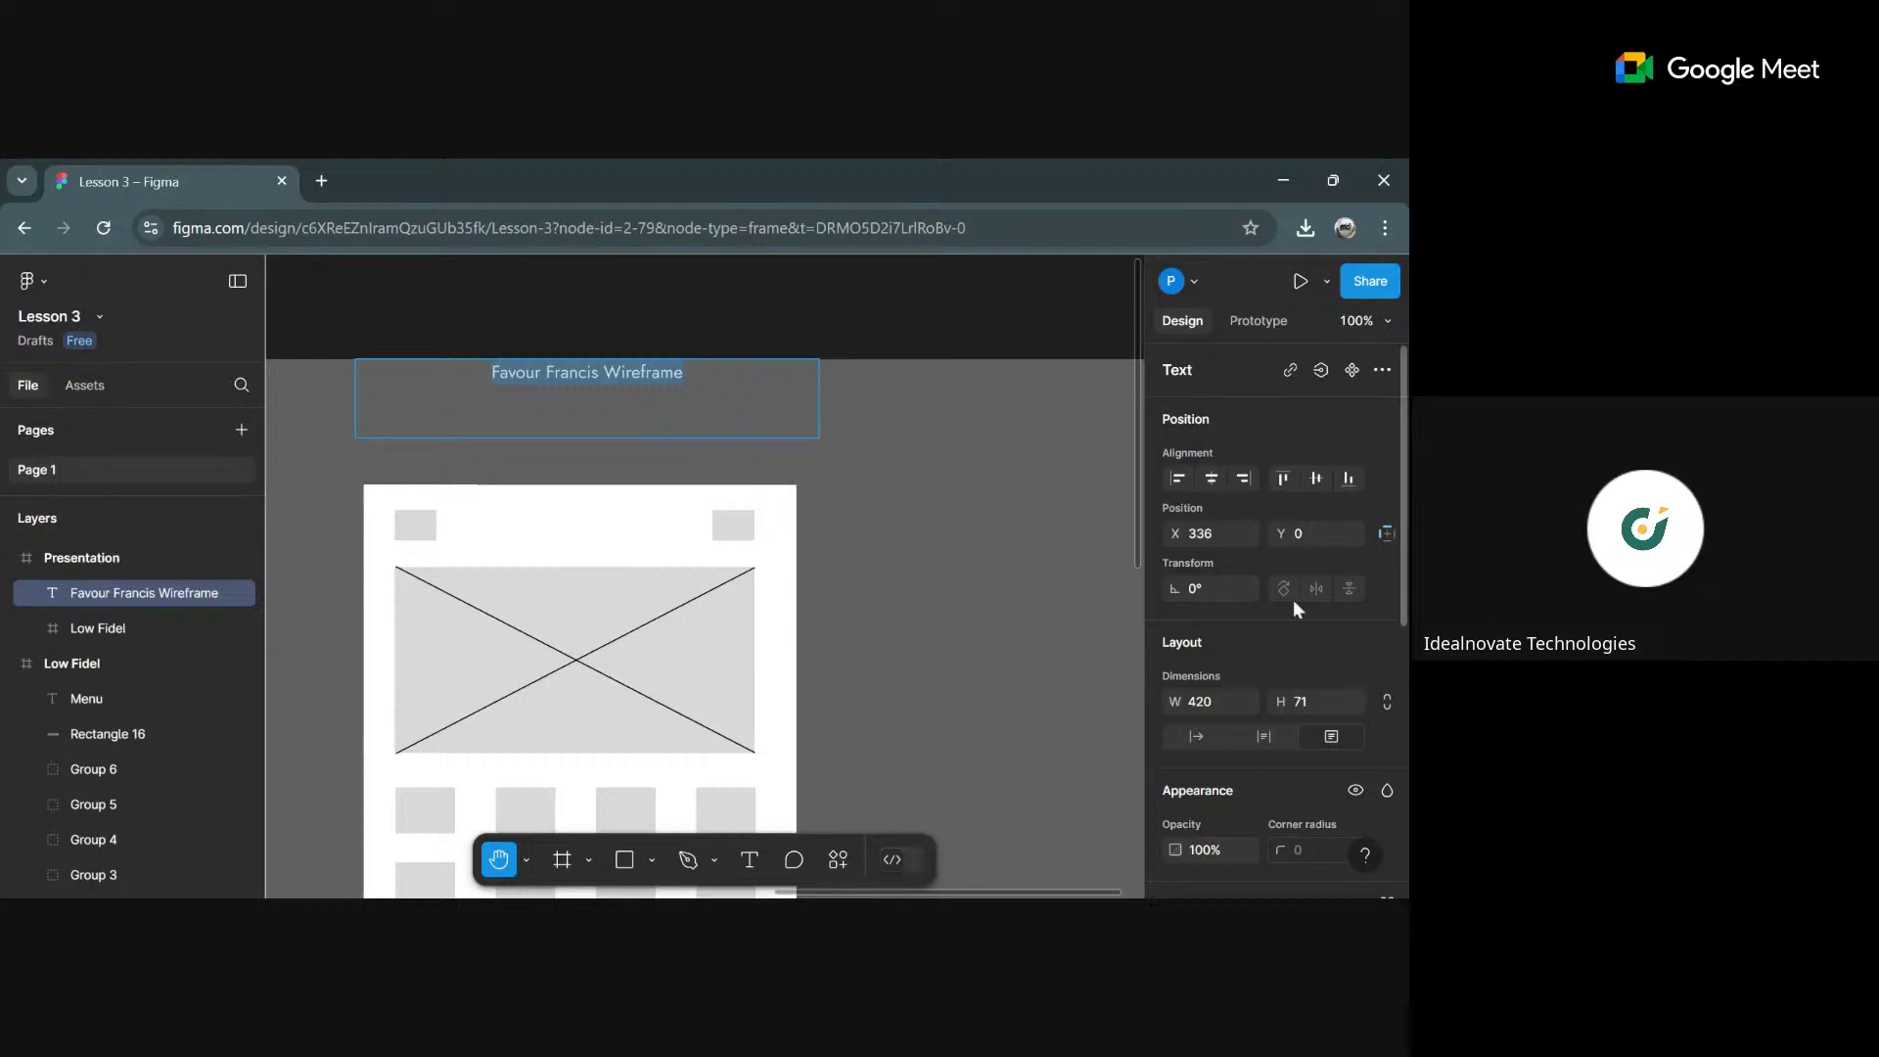
Set the title text's font size to 24.
scroll(1293, 599, "down", 4)
left_click(1351, 650)
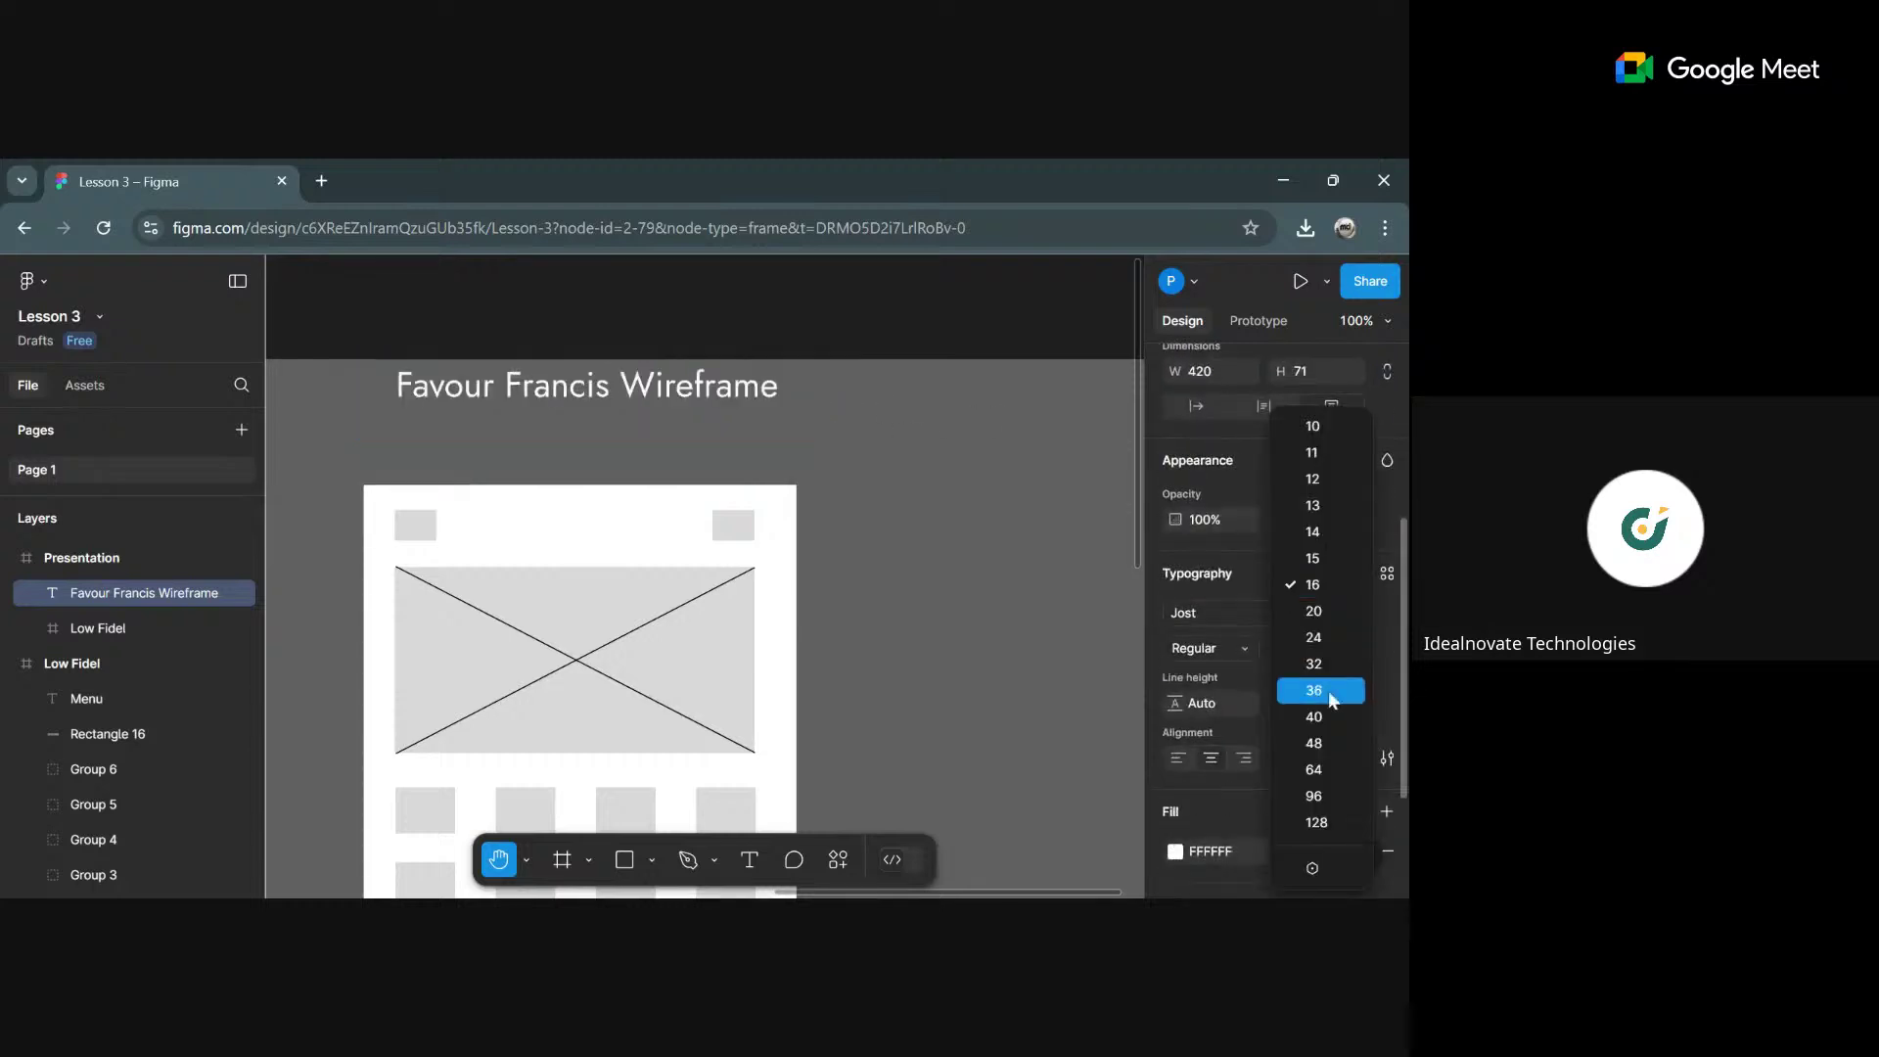
left_click(1319, 637)
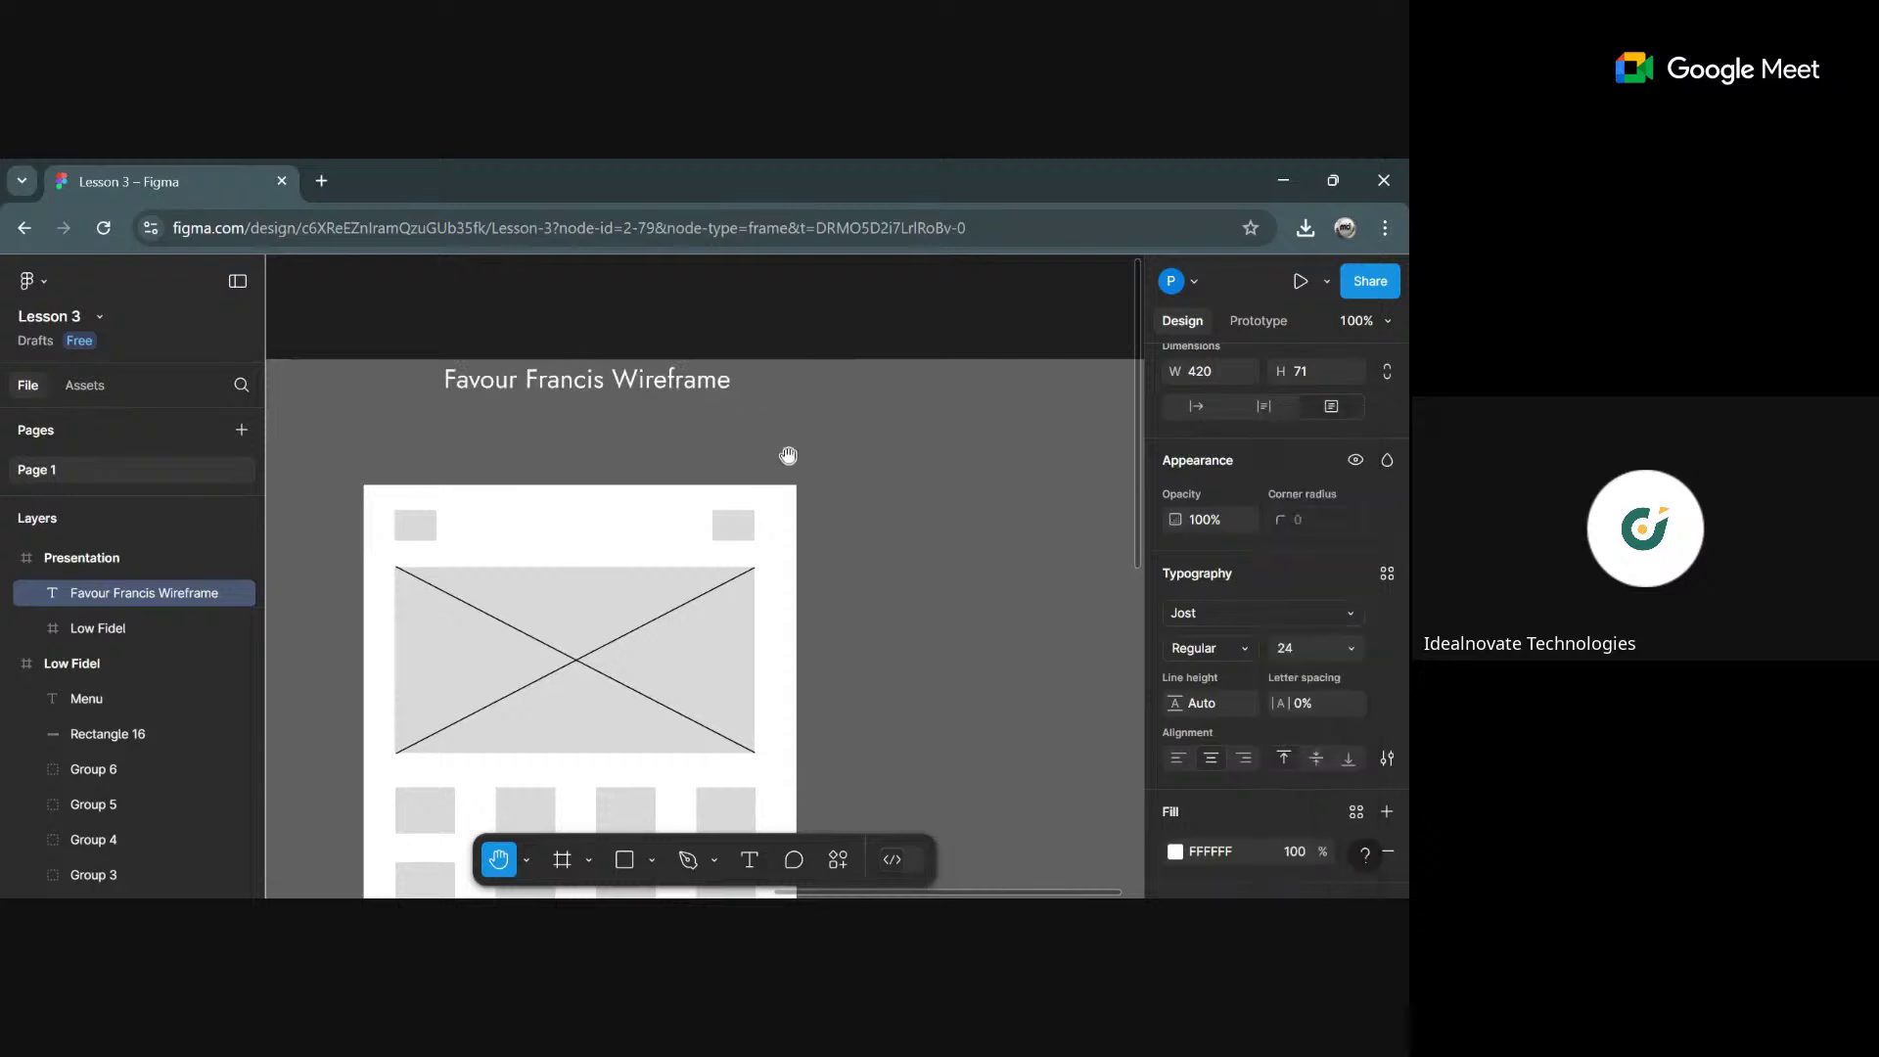
Move the title text box down to the upper edge of the wireframe copy in the Presentation frame.
left_click(533, 855)
left_click(524, 753)
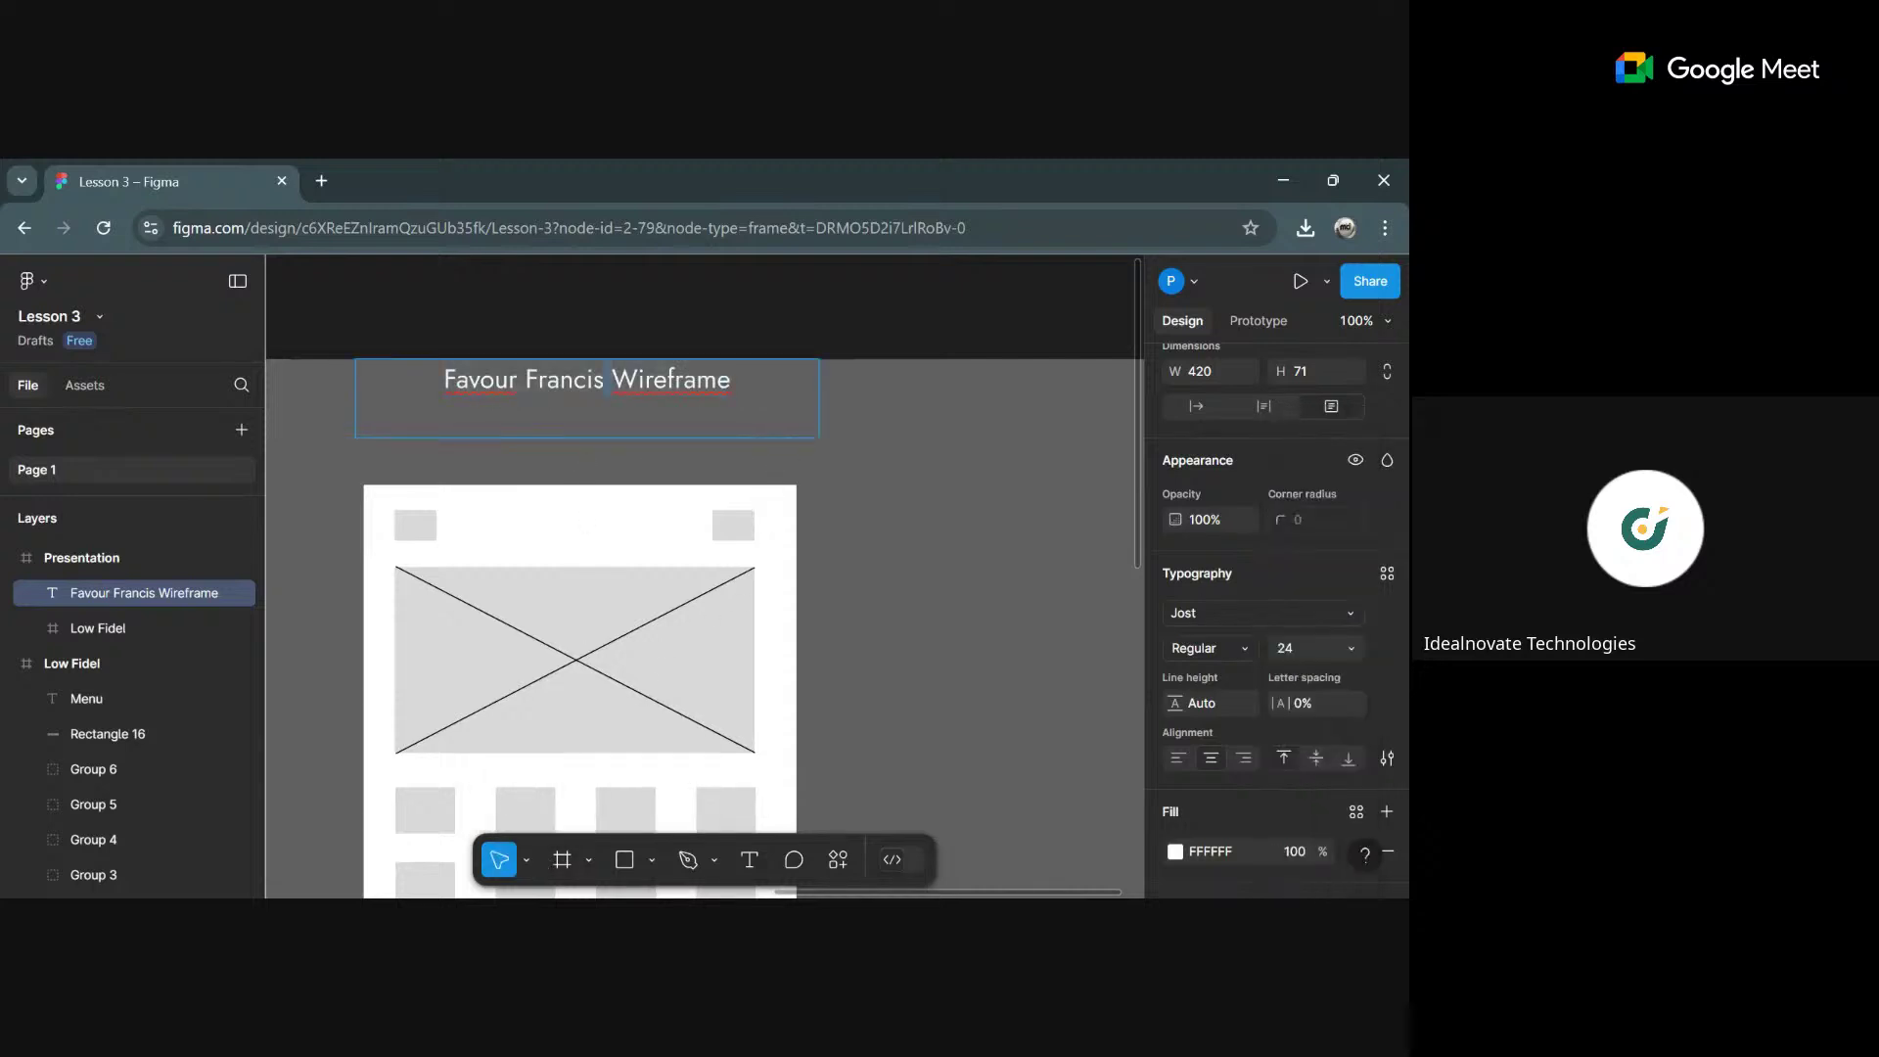
key("Escape")
left_click_drag(675, 414, 666, 457)
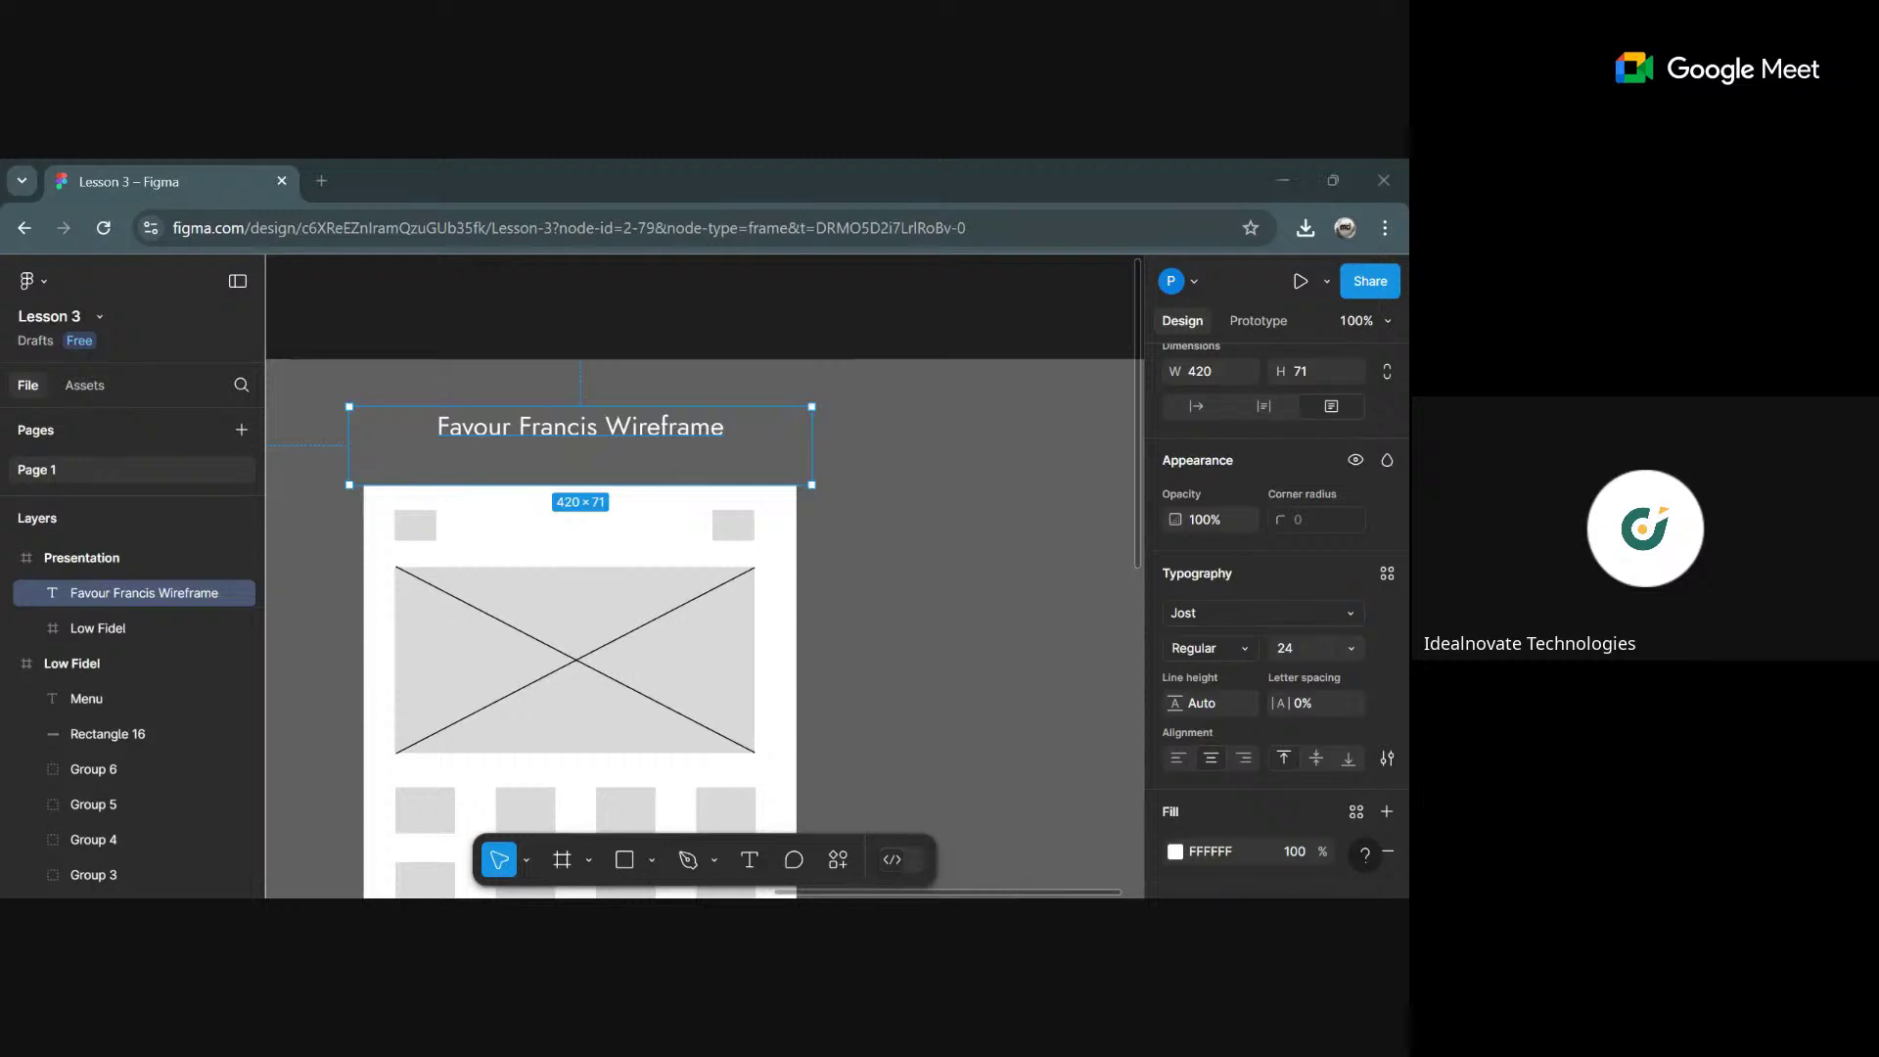
left_click_drag(709, 456, 683, 463)
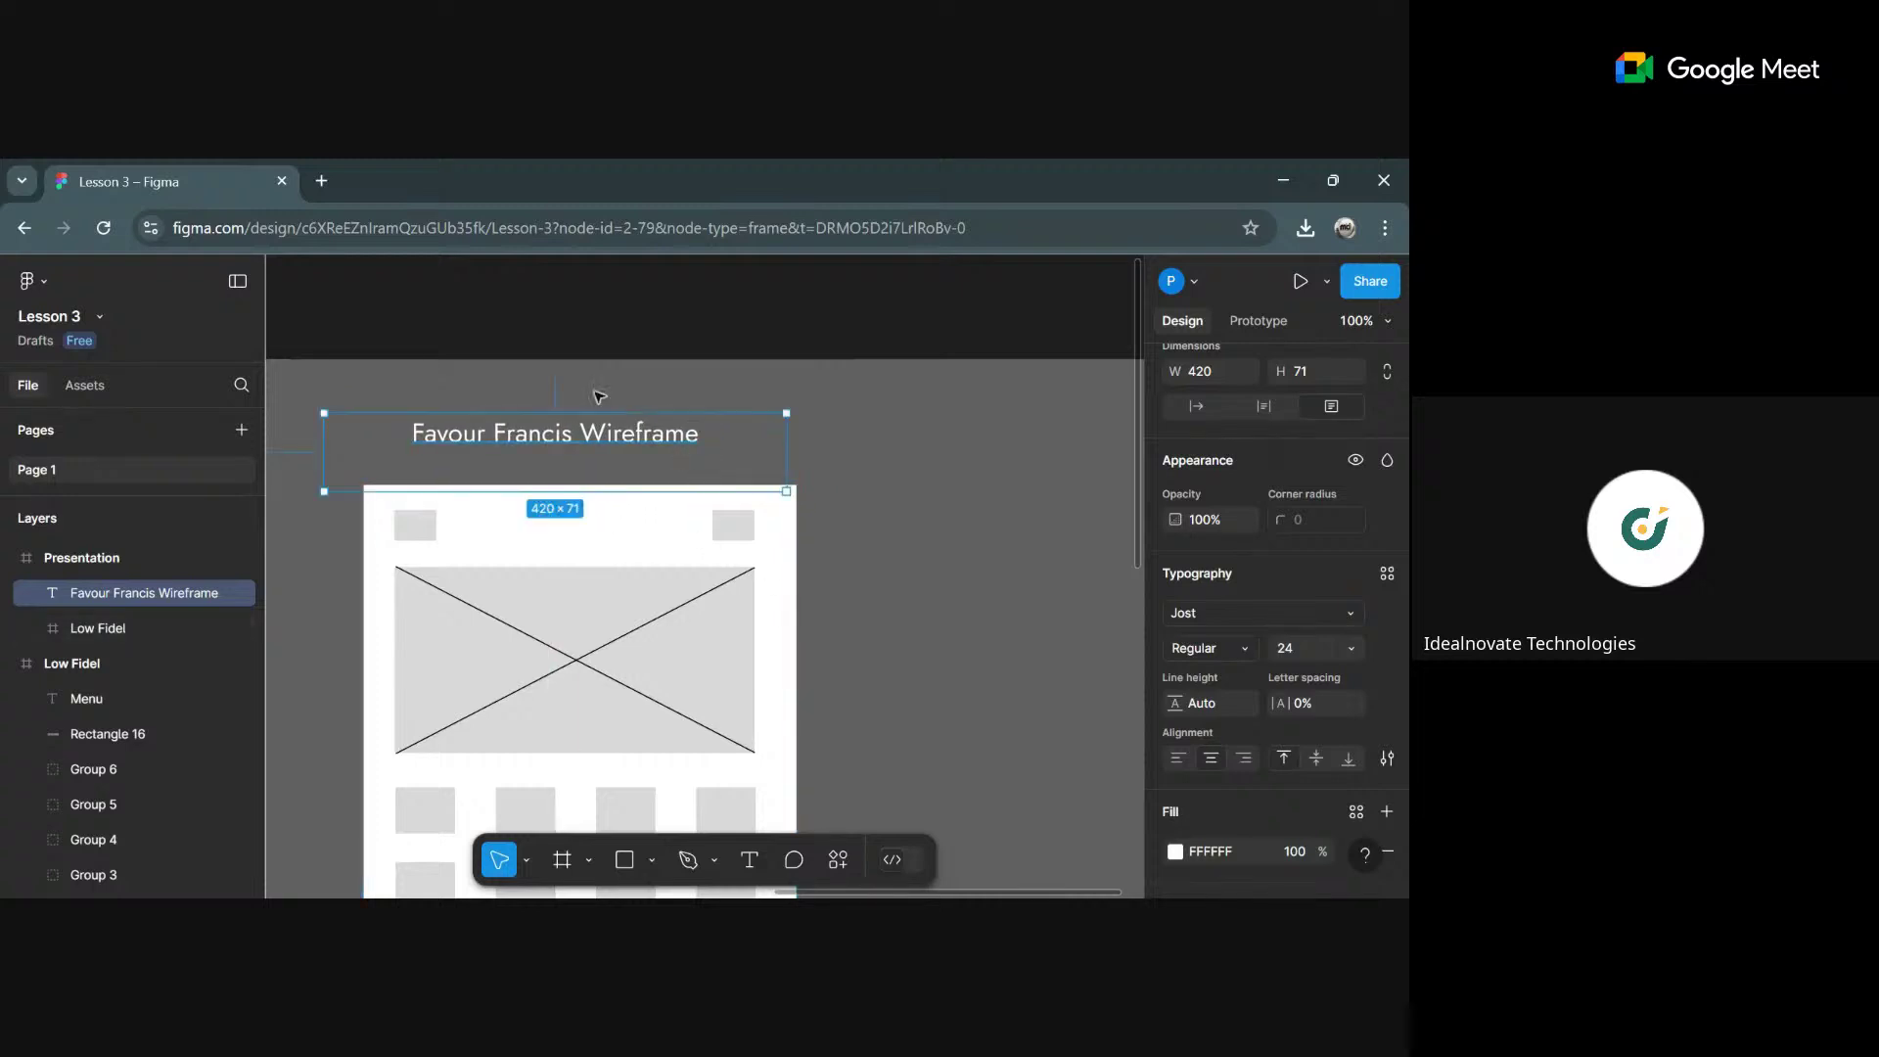
Add an export setting to the Presentation frame and set its format to JPG.
key("minus")
key("minus")
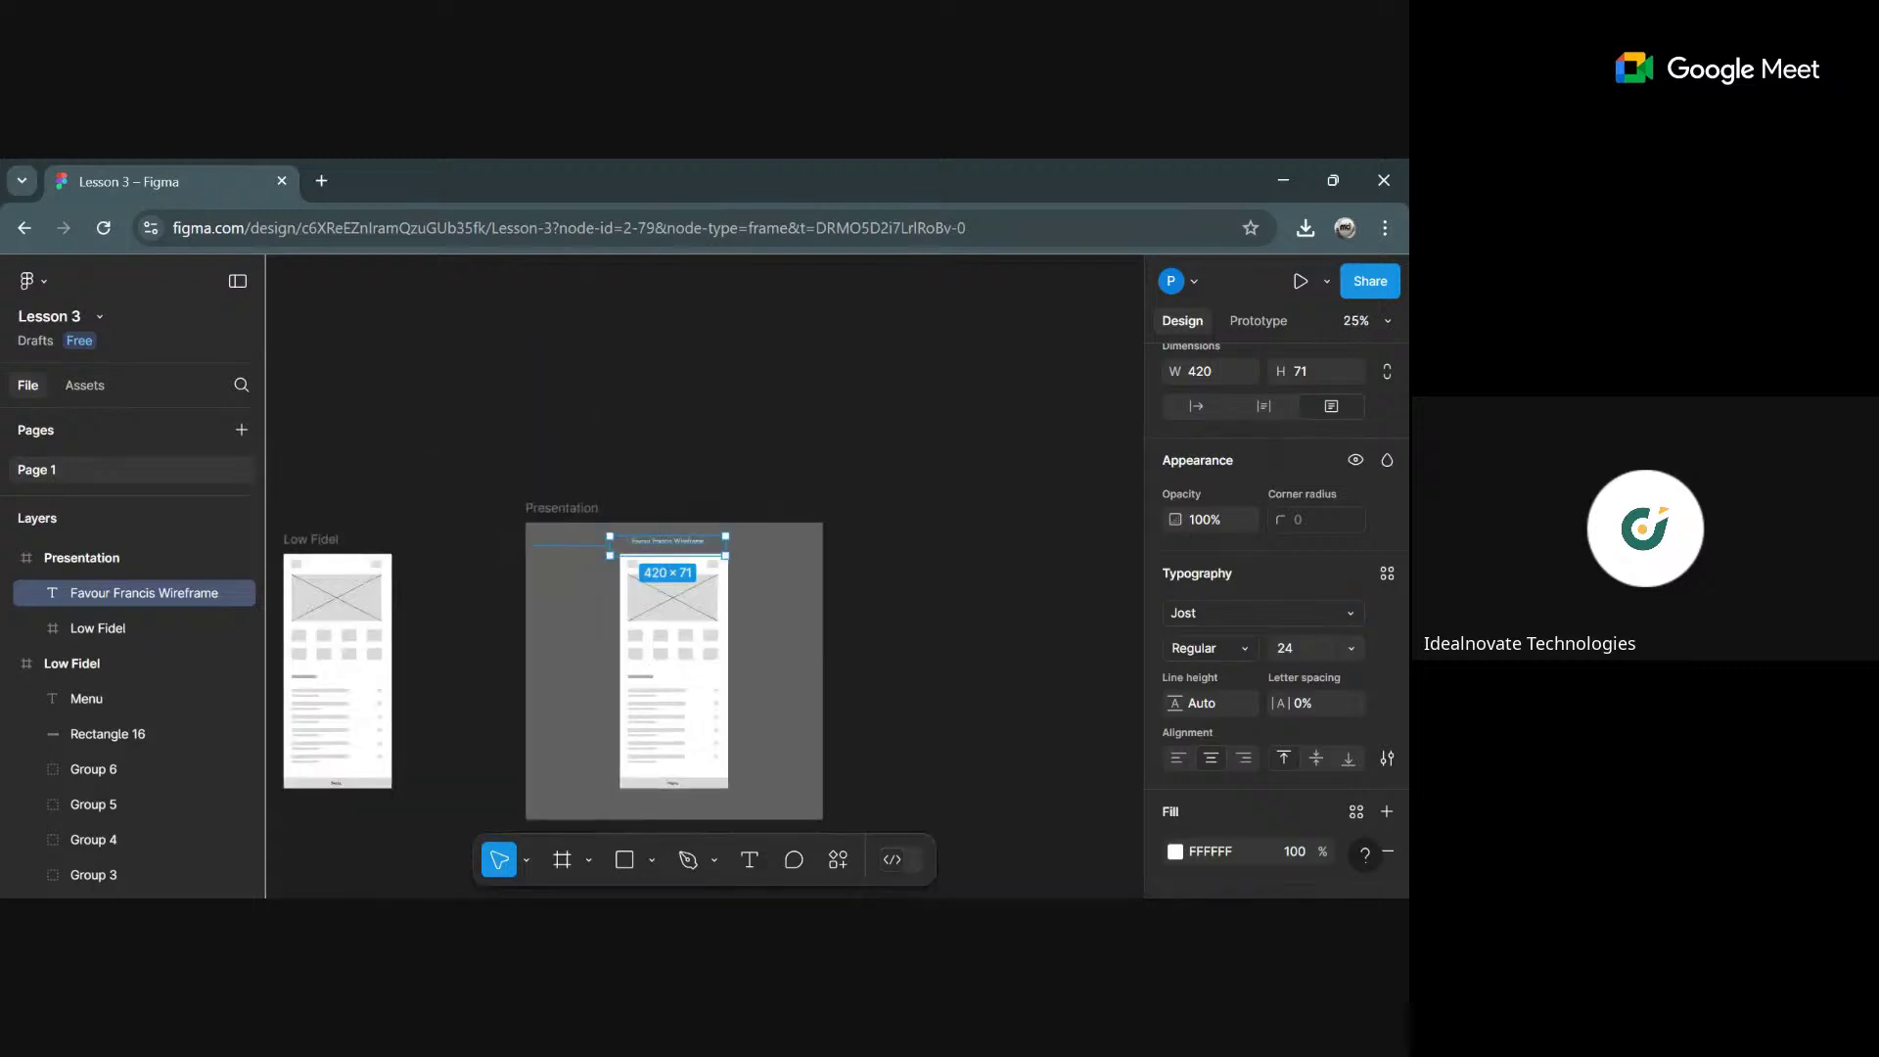
left_click(564, 510)
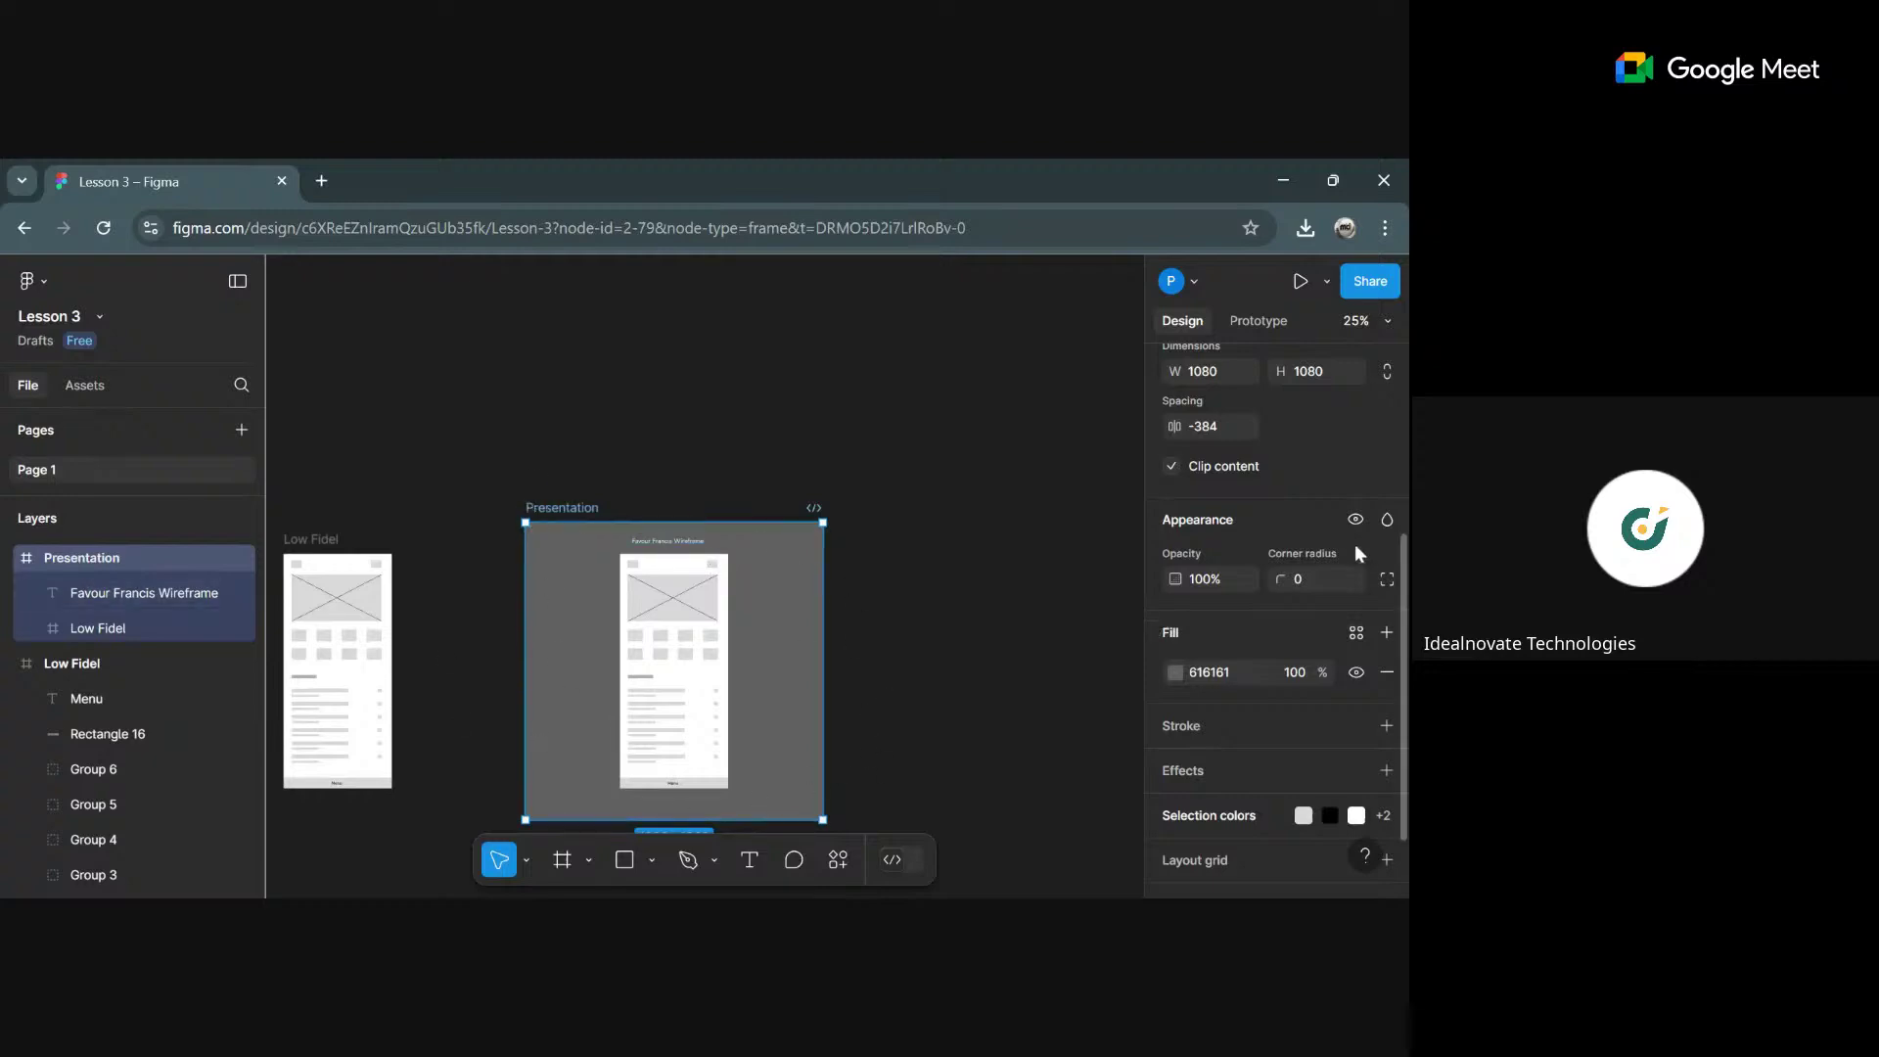
scroll(1339, 565, "down", 1)
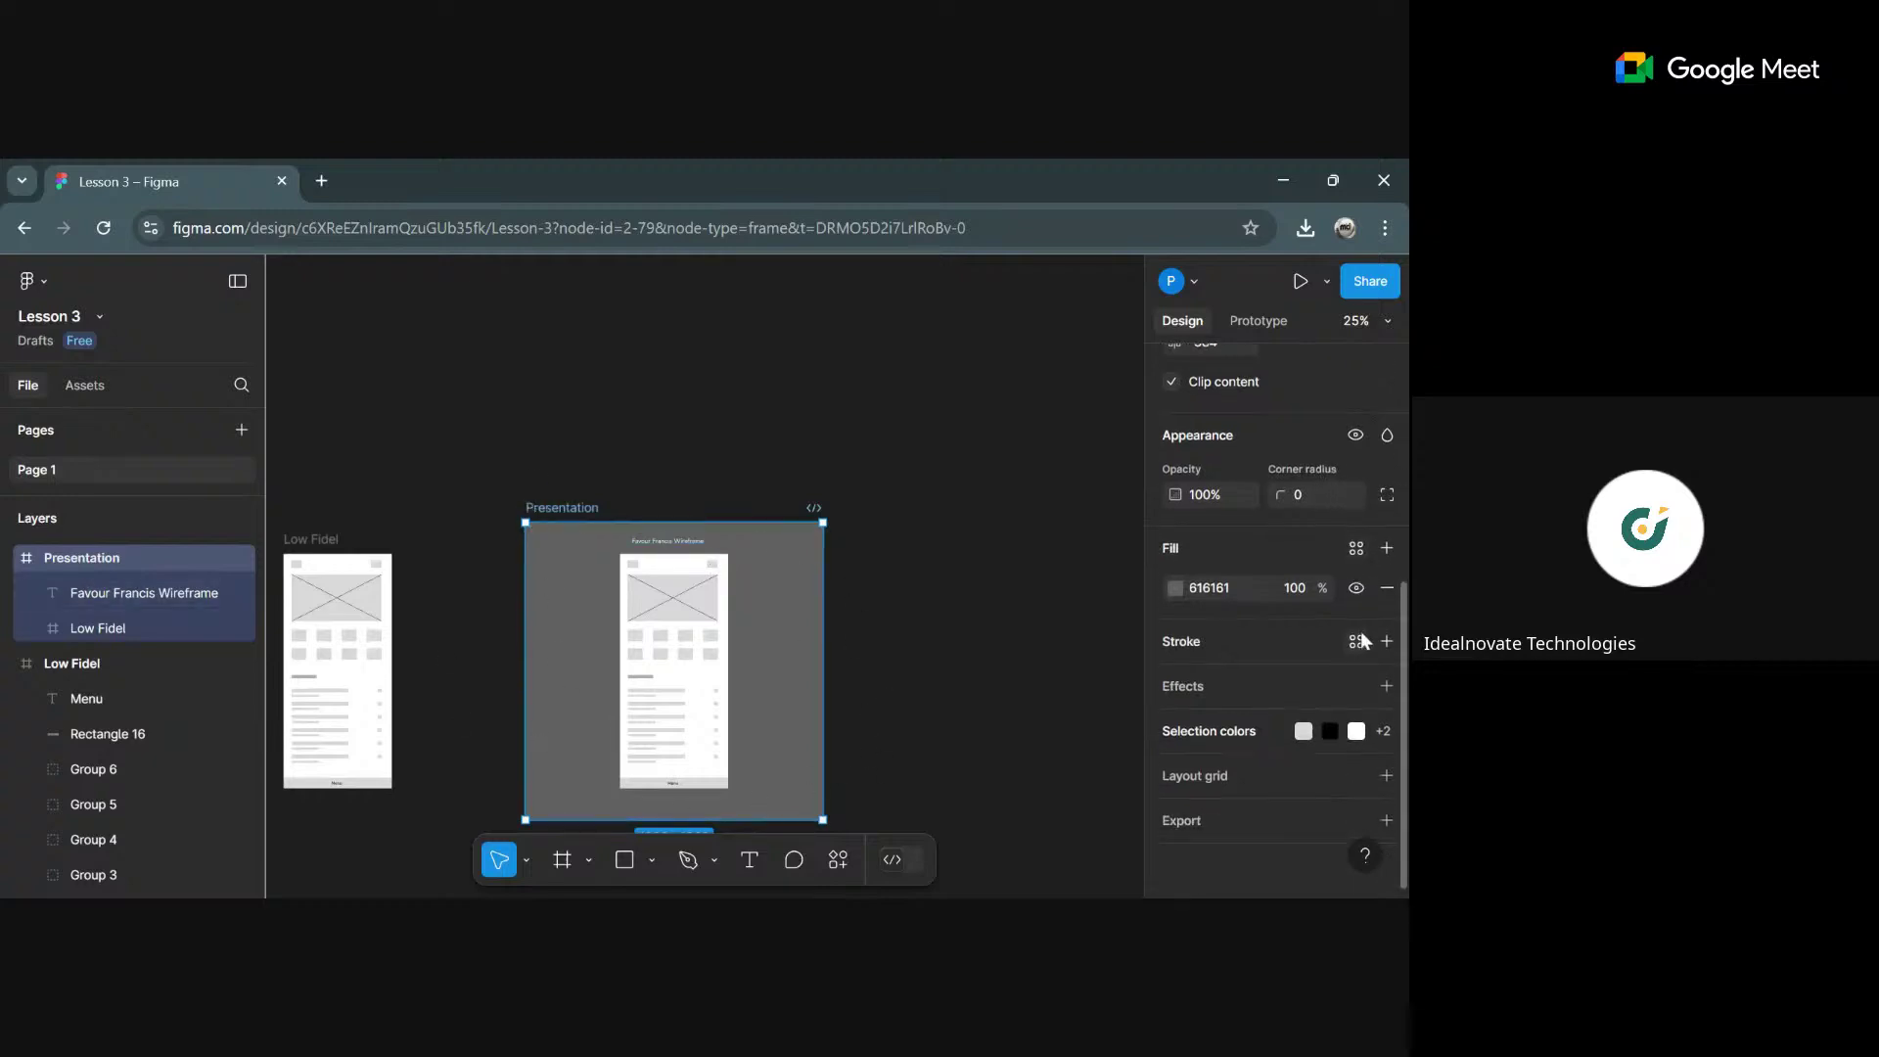
left_click(1386, 822)
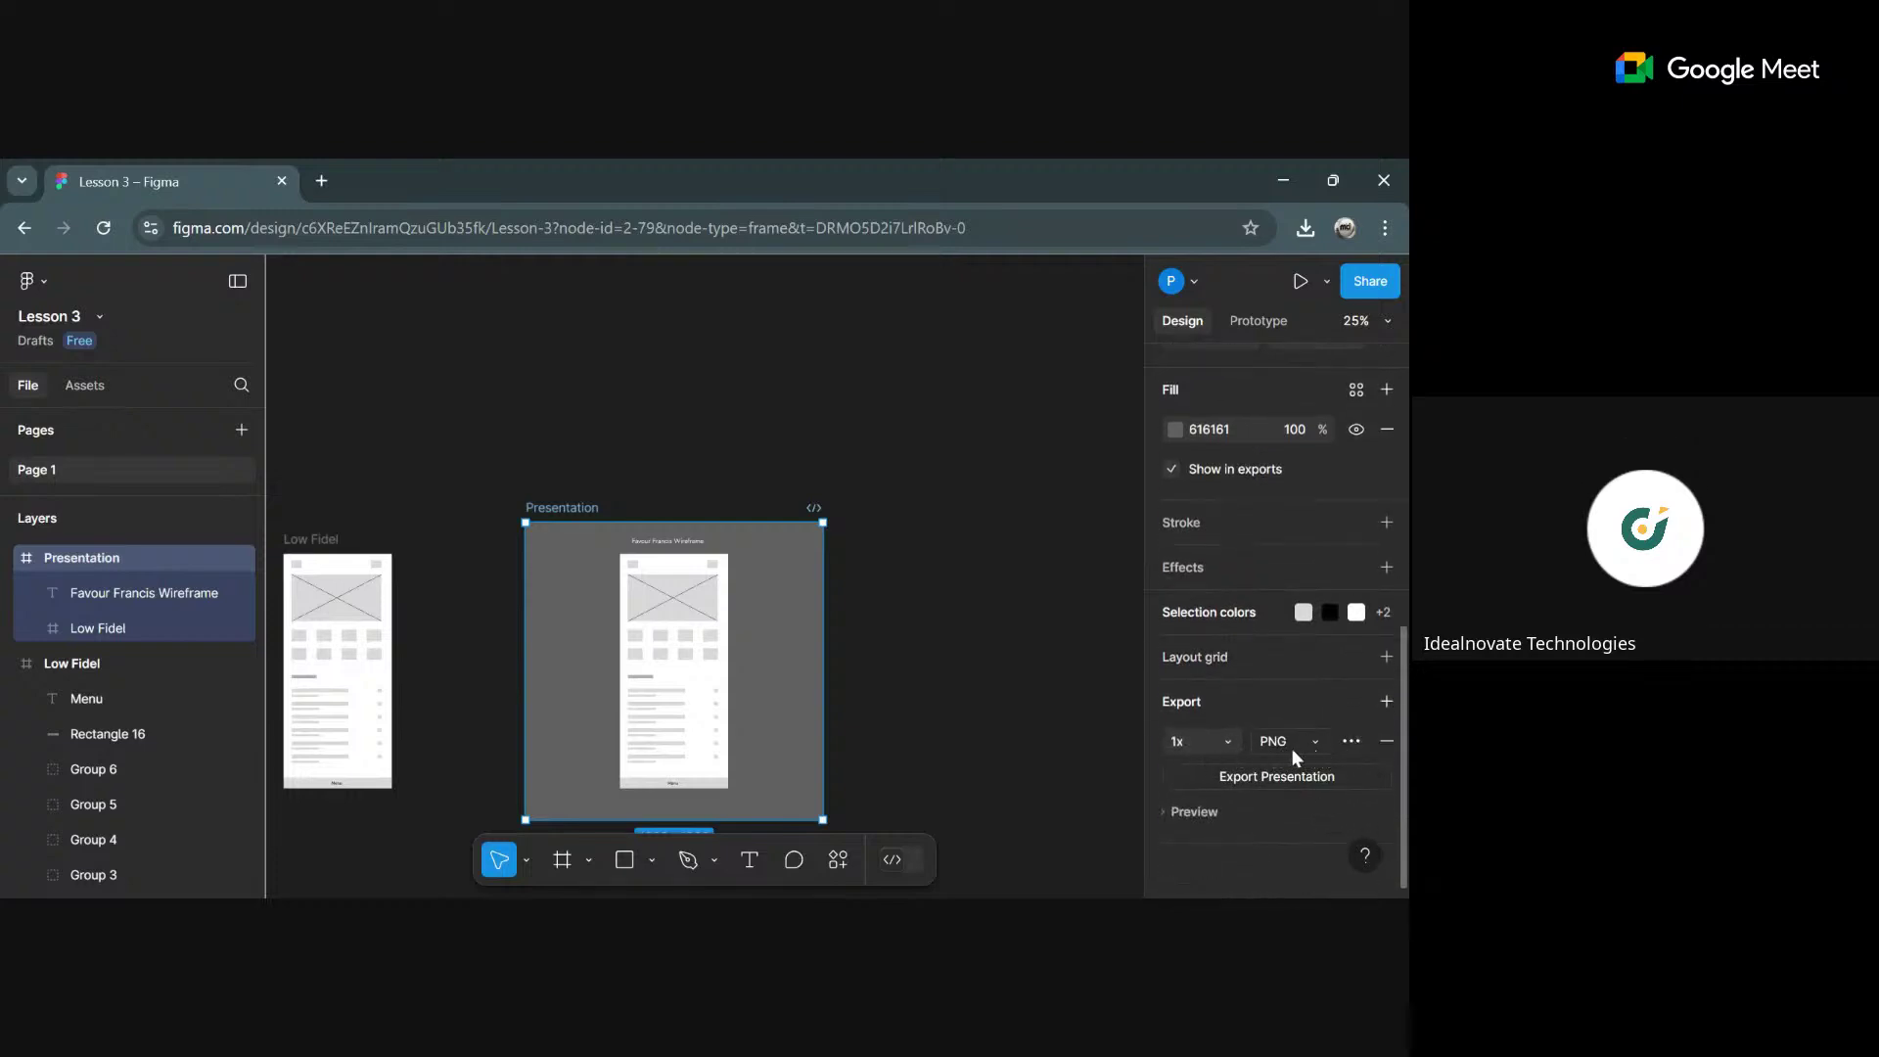
left_click(1289, 747)
left_click(1309, 771)
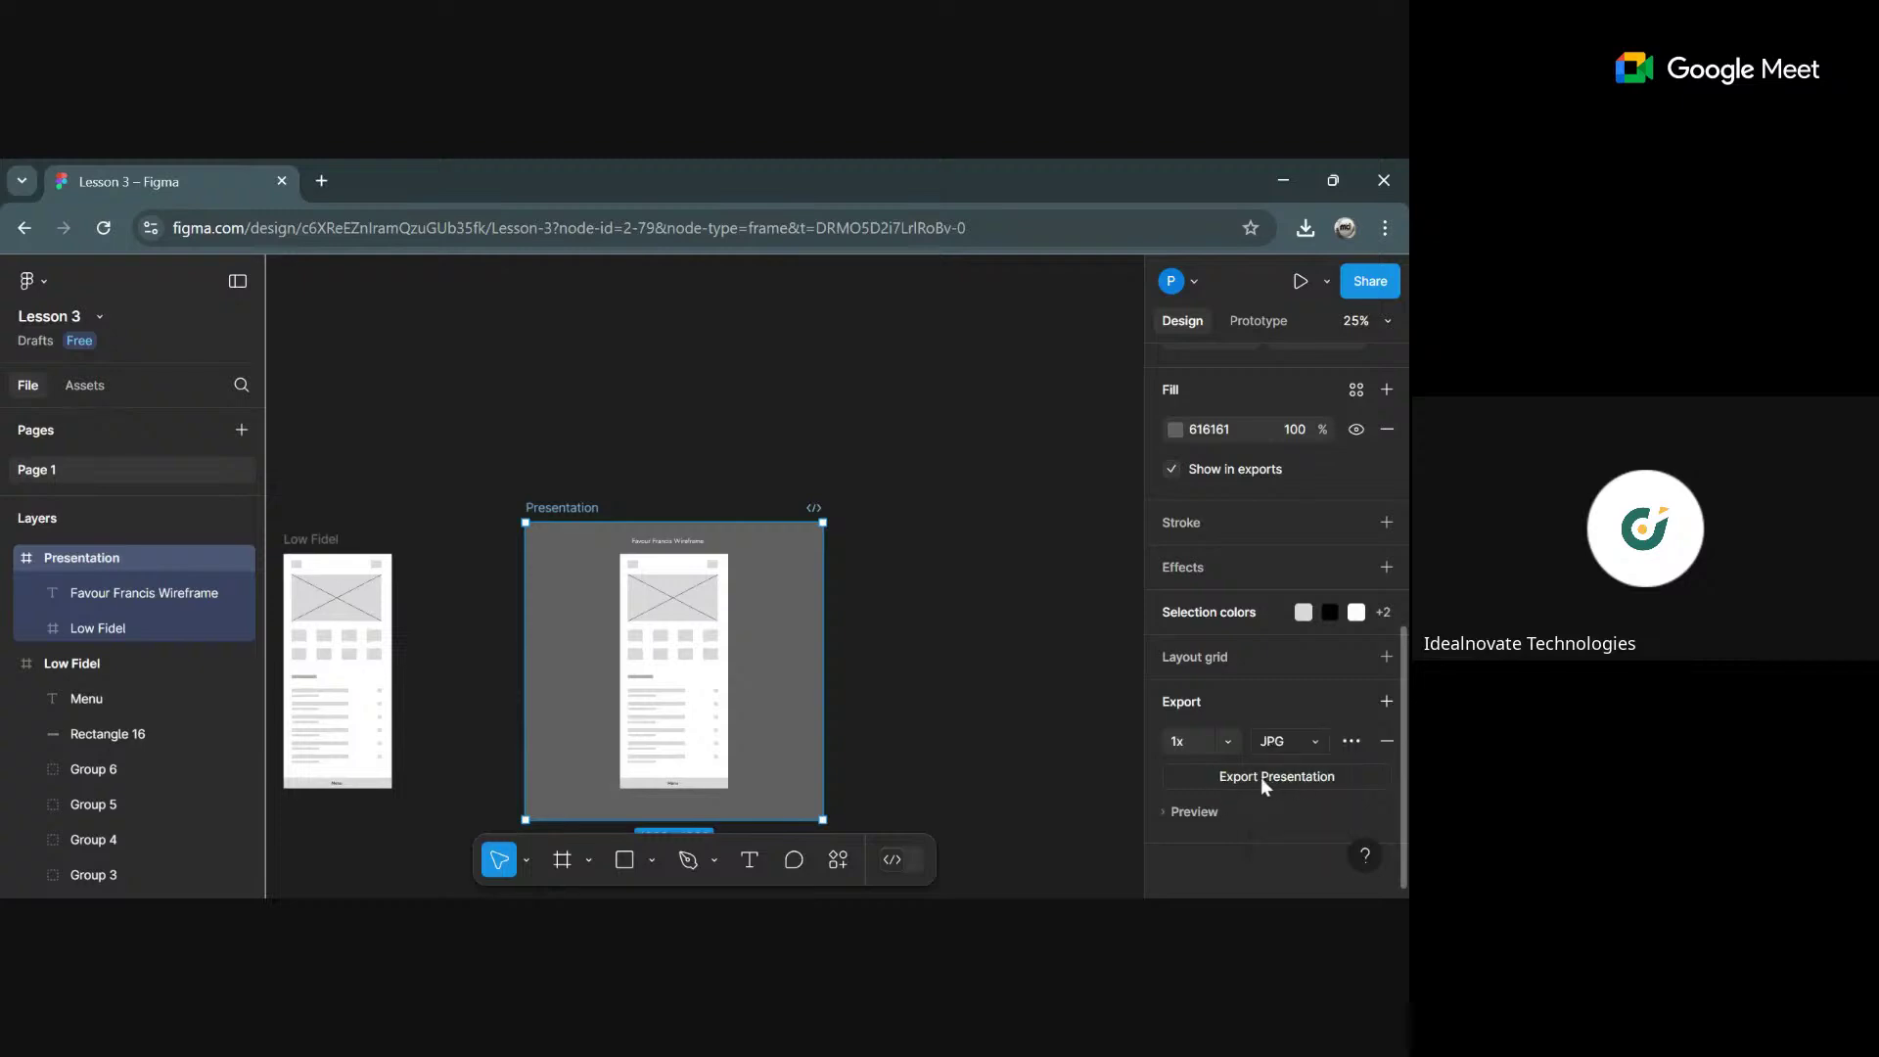